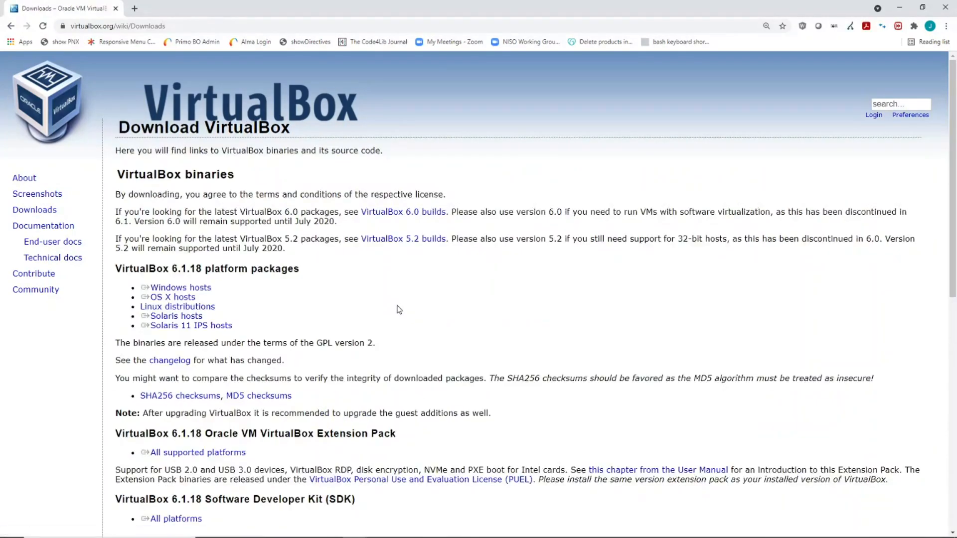
Step: Scroll the VirtualBox Downloads page and select the 'Oracle VM VirtualBox Extension Pack' heading text
scroll(456, 268, "down", 5)
scroll(457, 268, "down", 3)
scroll(449, 343, "up", 8)
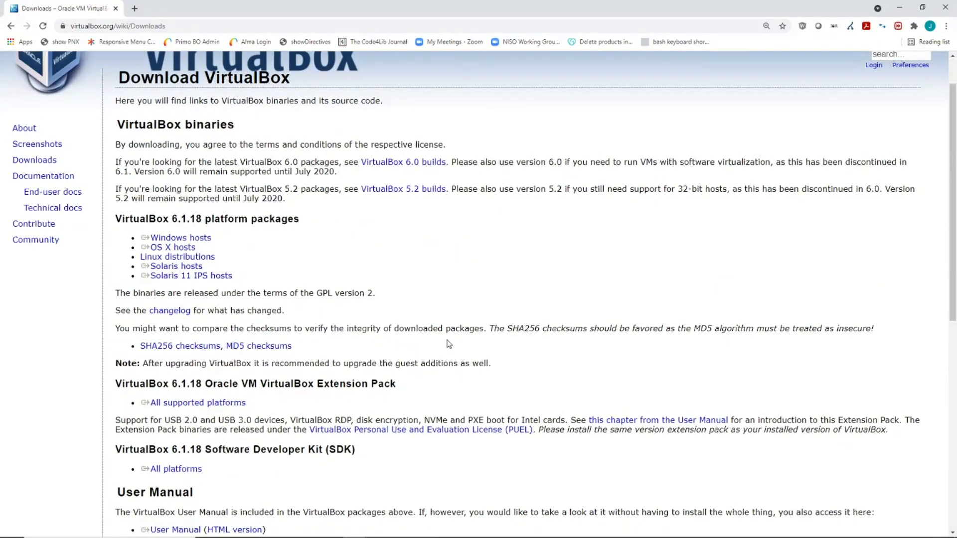
scroll(449, 342, "up", 1)
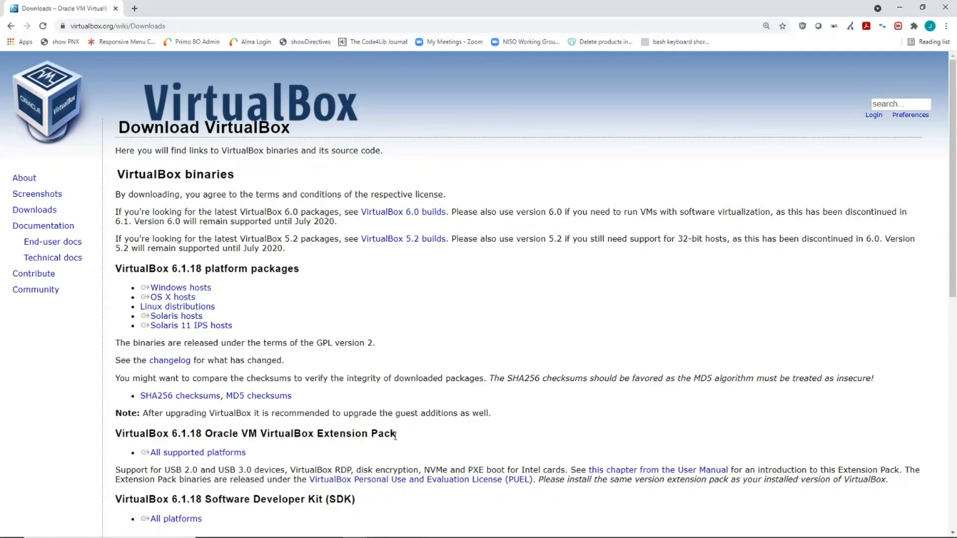
left_click_drag(399, 436, 209, 433)
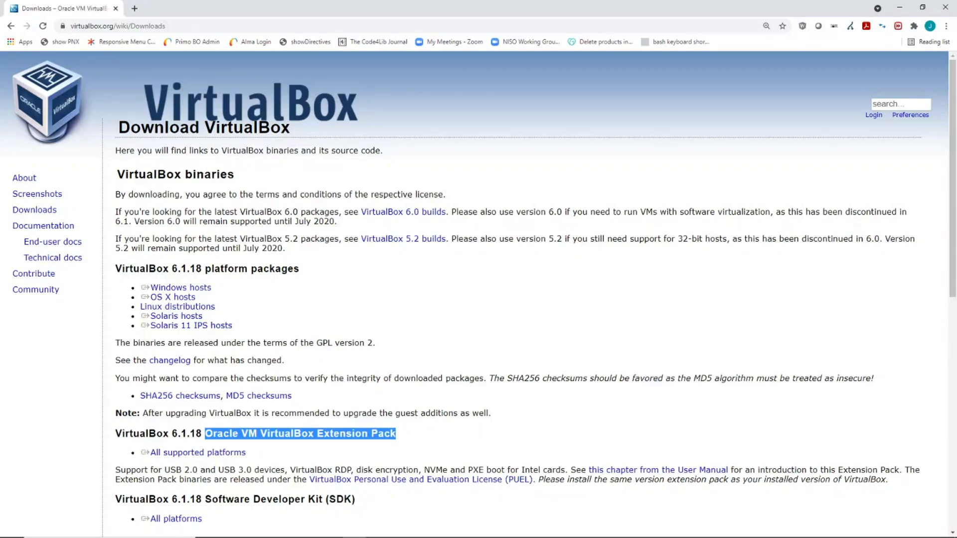
Step: Move keyboard focus to the VirtualBox 6.1.18 'Windows hosts' download link with Shift+Tab
left_click(404, 537)
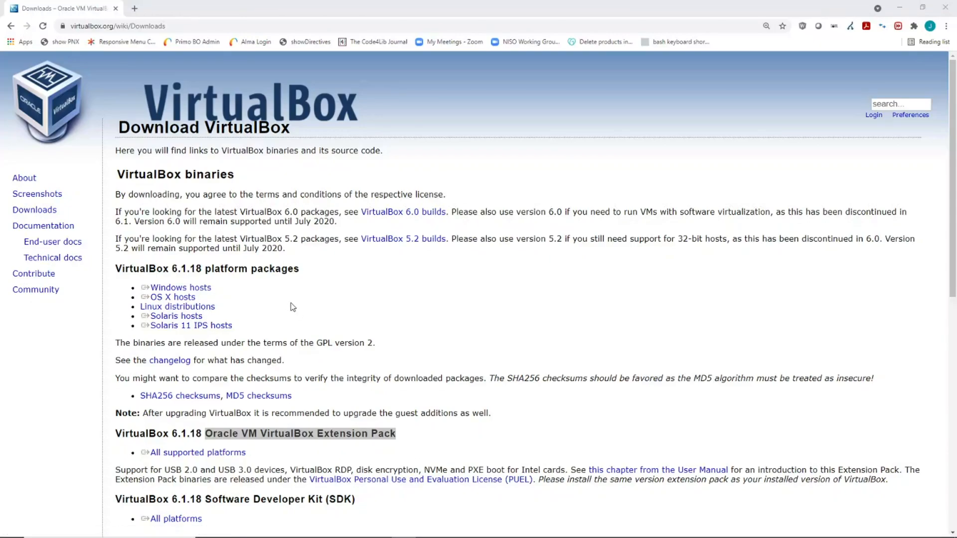
mouse_move(68, 528)
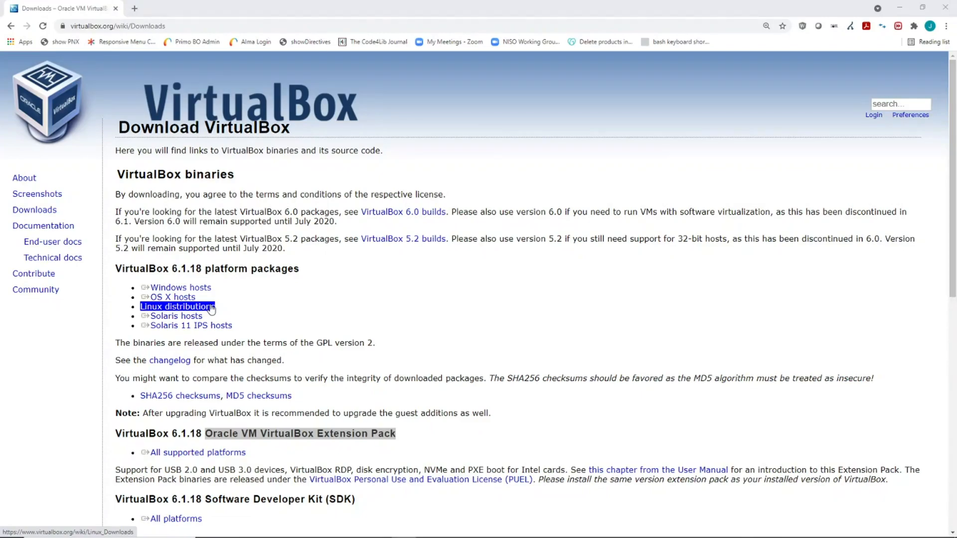
key("shift+Tab")
key("shift+Tab")
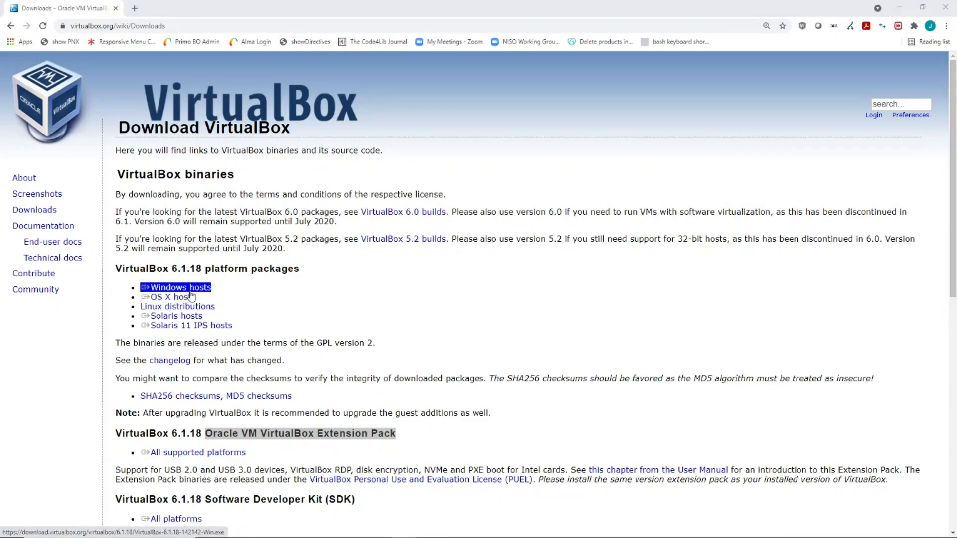
Step: Download the VirtualBox 6.1.18 Windows hosts installer and run it from Chrome's download bar
left_click(225, 291)
left_click(204, 293)
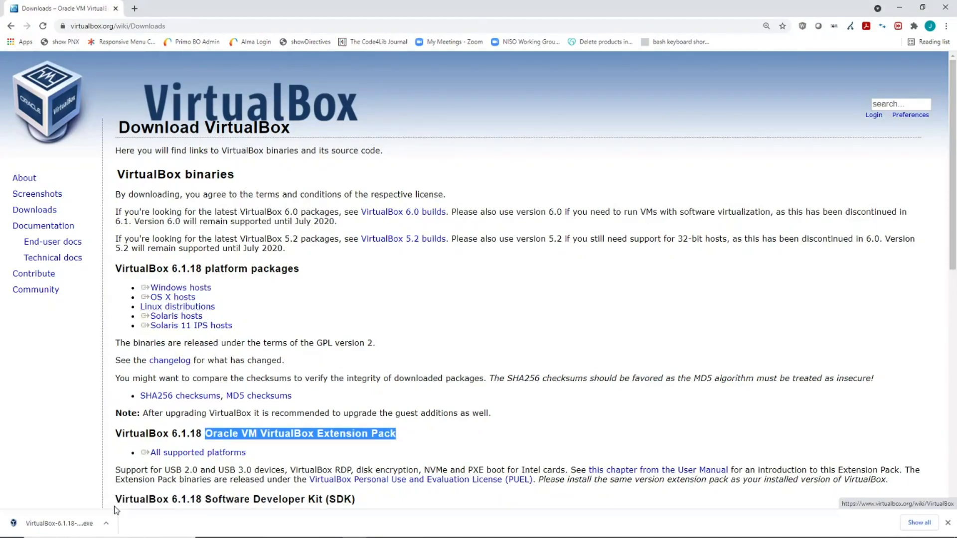
left_click(107, 524)
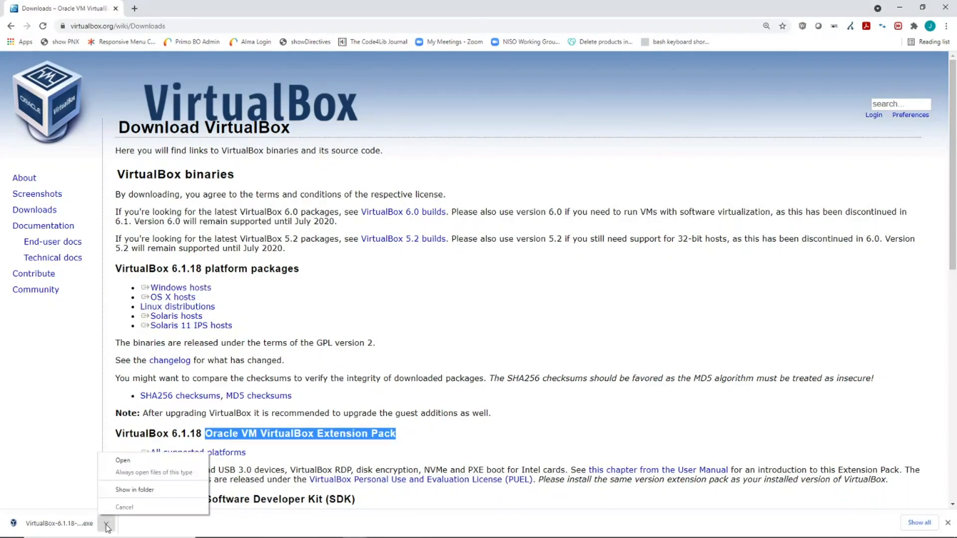
left_click(125, 462)
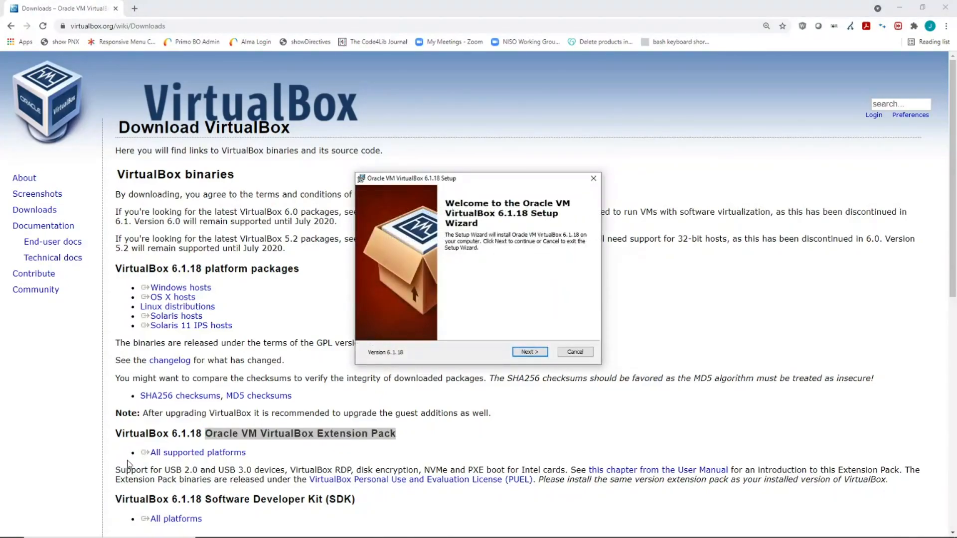
Step: Keep the default features and shortcut options, accept the network interfaces warning, and begin installation
left_click(529, 352)
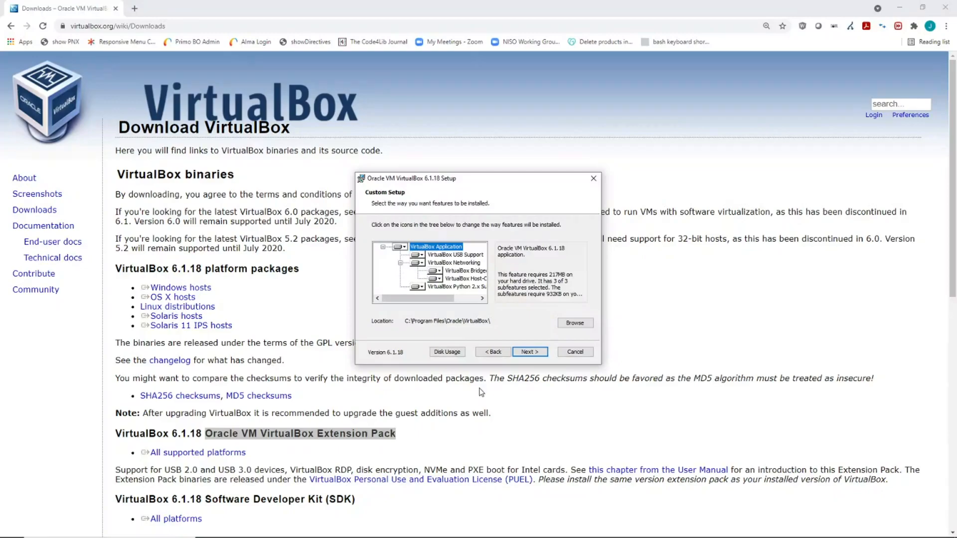
left_click(535, 355)
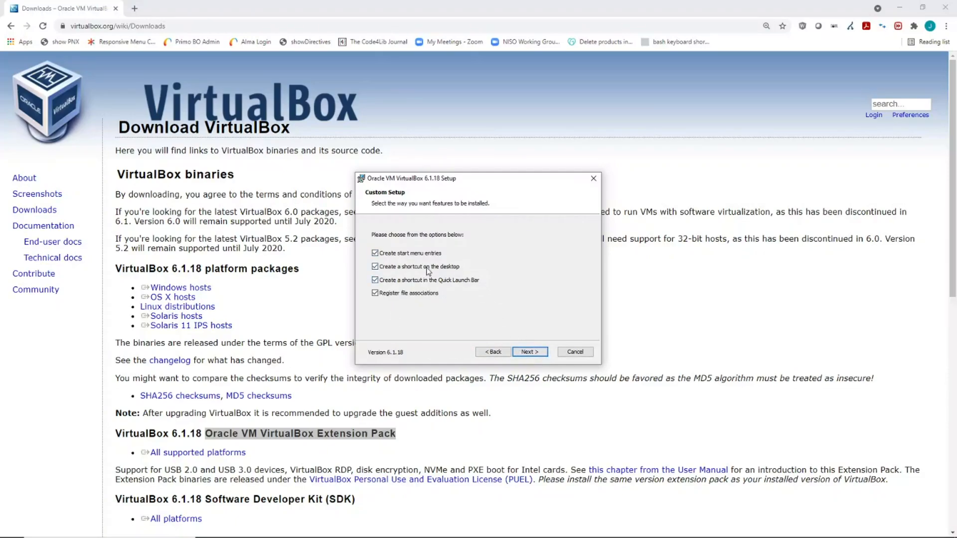
left_click(531, 352)
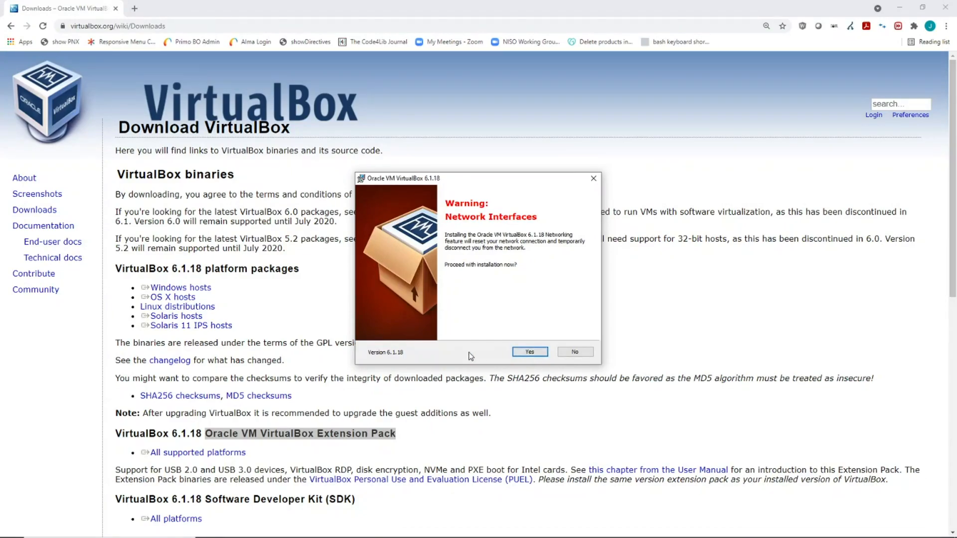
left_click(537, 354)
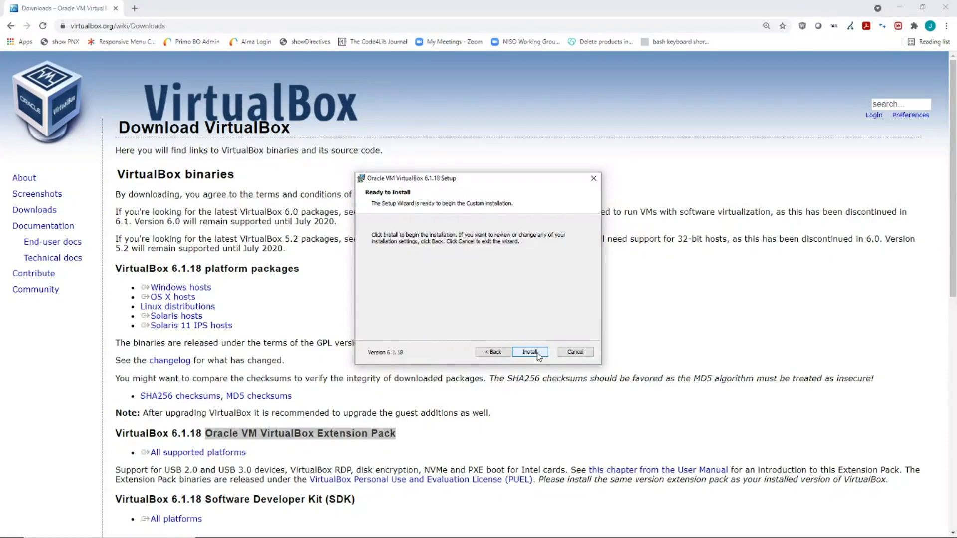
left_click(530, 351)
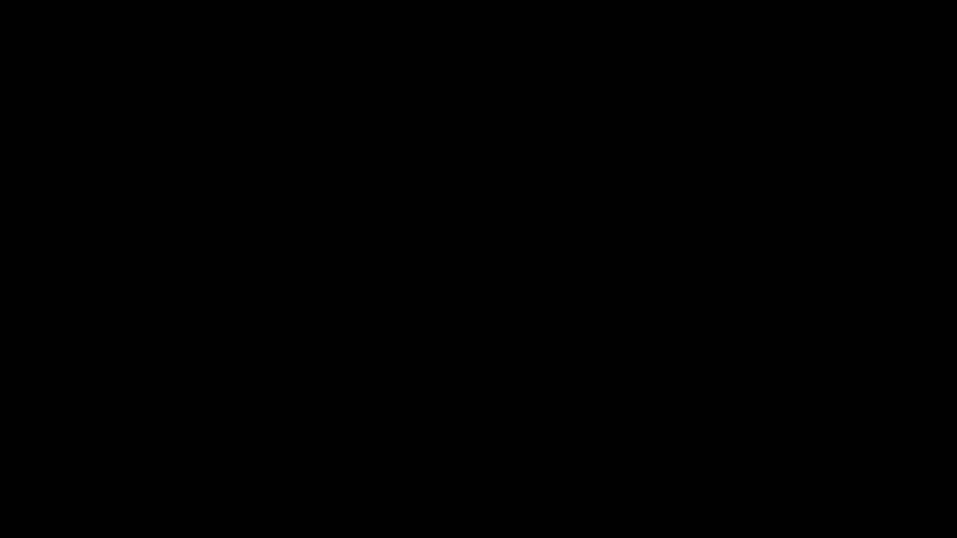
Step: Approve the UAC prompt, finish setup, then minimize Chrome and close VirtualBox Manager
left_click(455, 332)
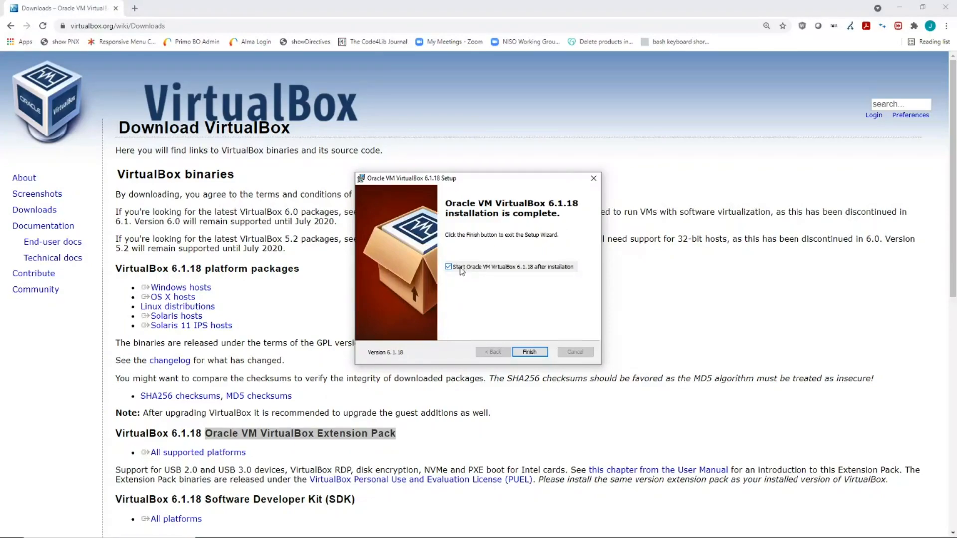
left_click(538, 353)
left_click(900, 8)
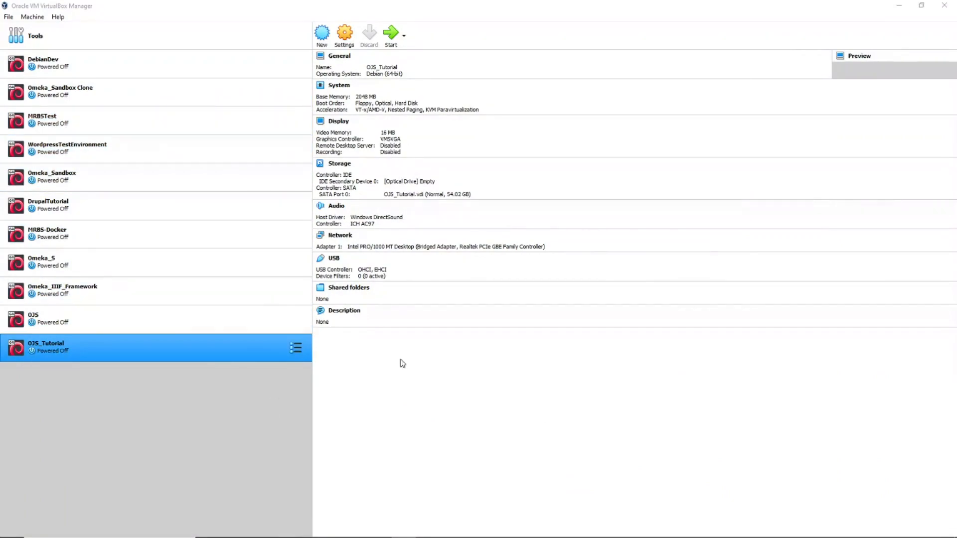
left_click(942, 5)
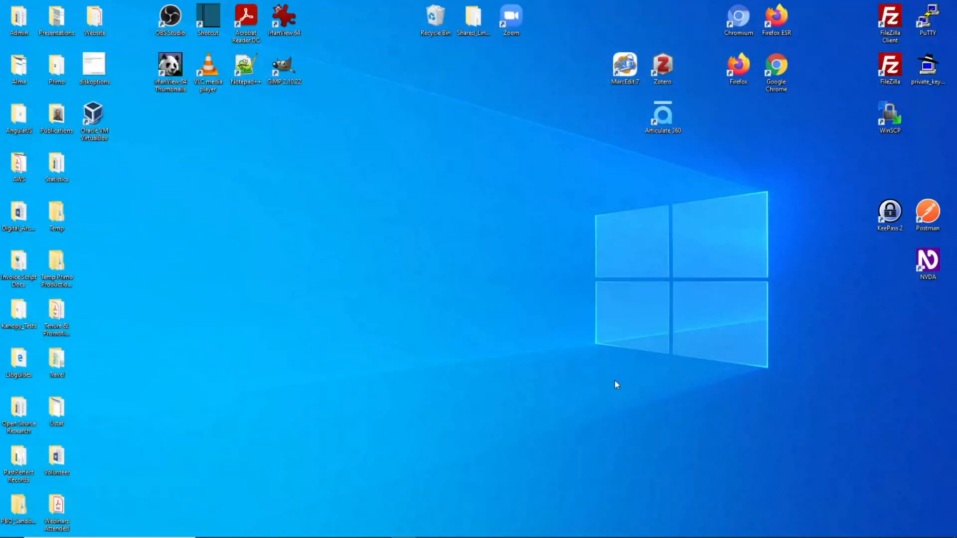
Step: Move the VirtualBox shortcut to the desktop centre and run it as administrator
left_click_drag(122, 134, 476, 223)
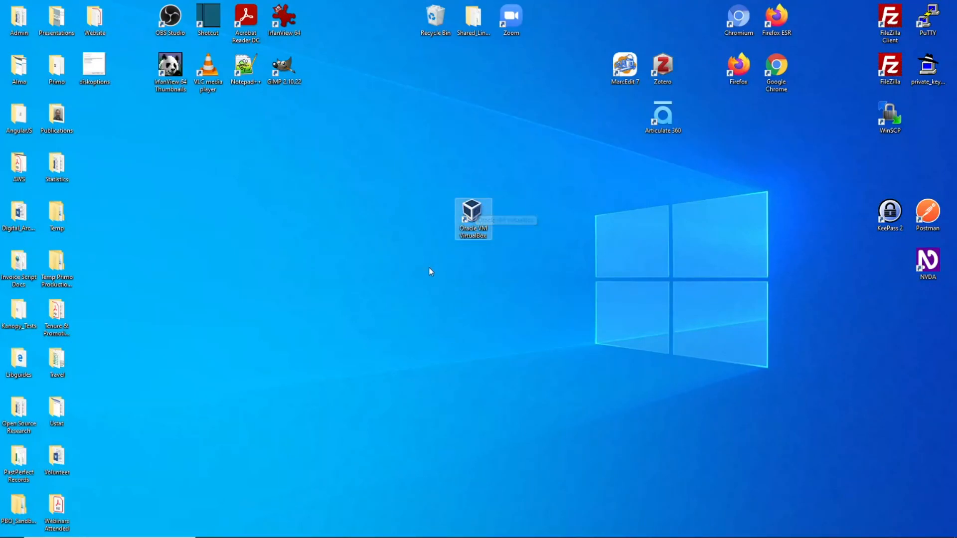
right_click(470, 214)
left_click(496, 252)
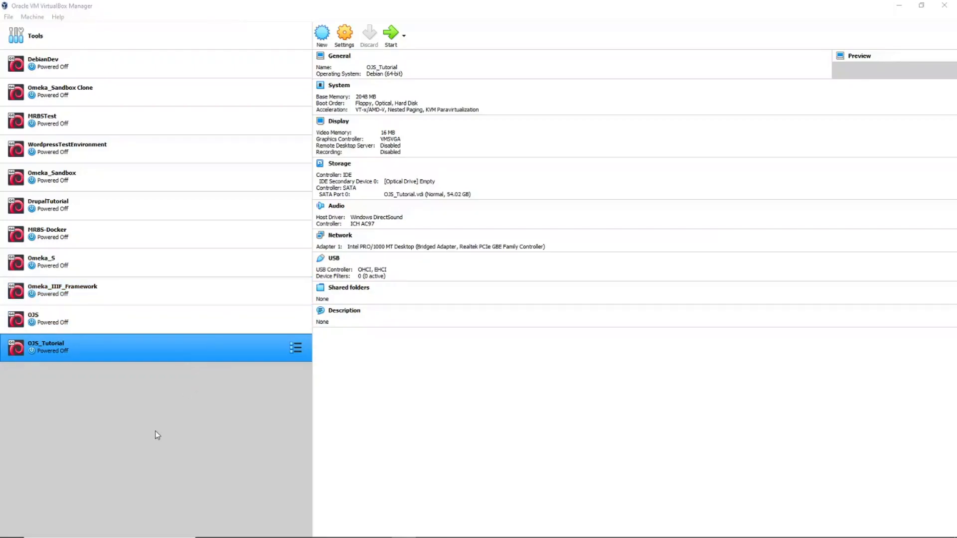
Step: Create a new virtual machine and enter BaseServer as its name
left_click(322, 37)
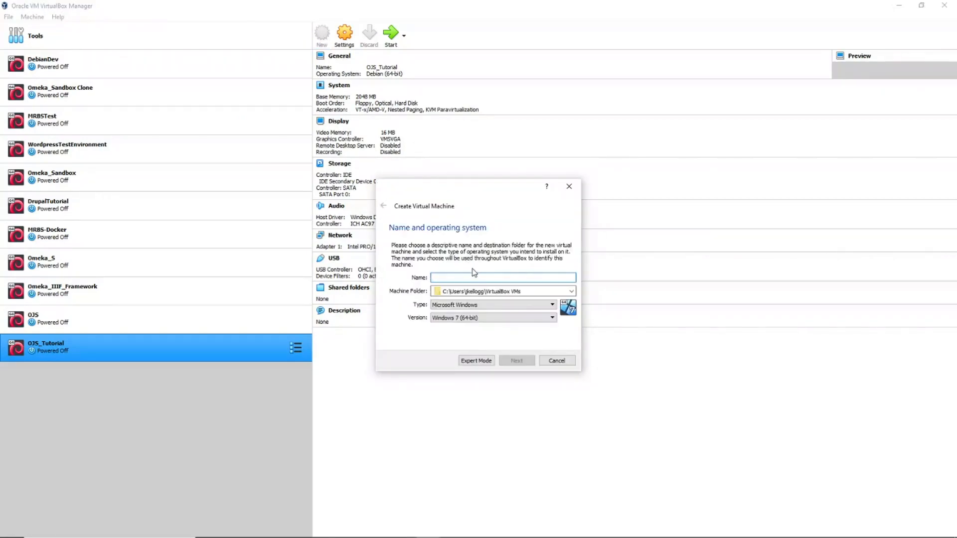
type("BaseServer")
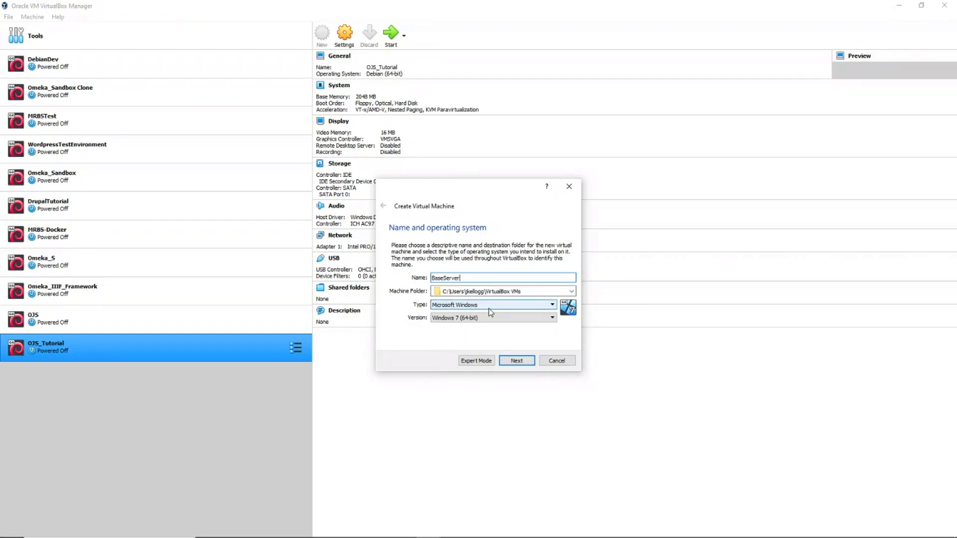
Step: Choose Linux as the machine type and Debian (64-bit) as the version
left_click(552, 305)
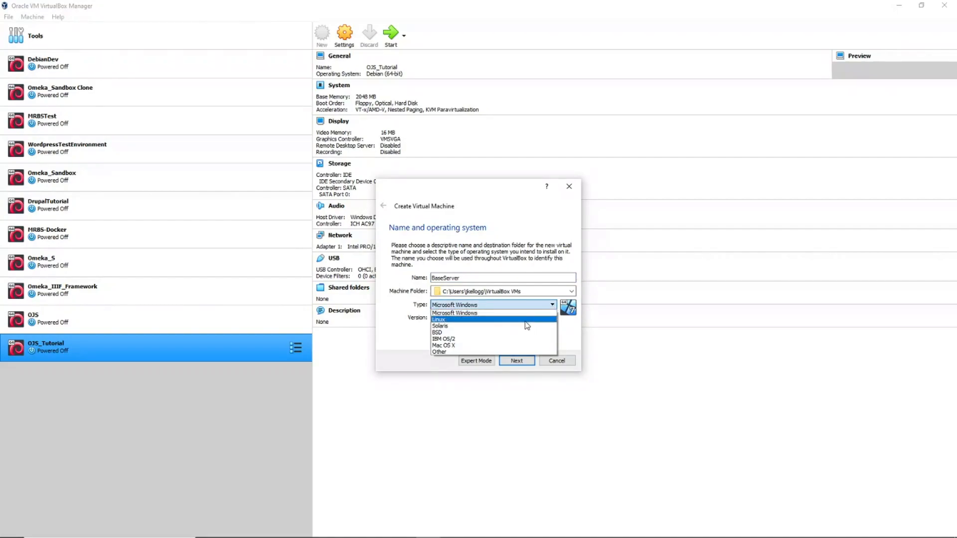
left_click(439, 319)
left_click(552, 317)
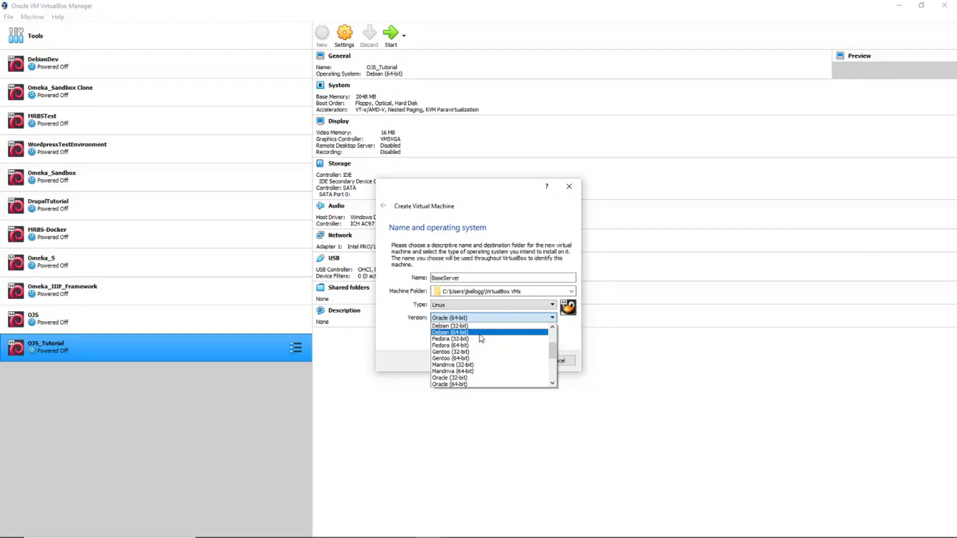
left_click(449, 332)
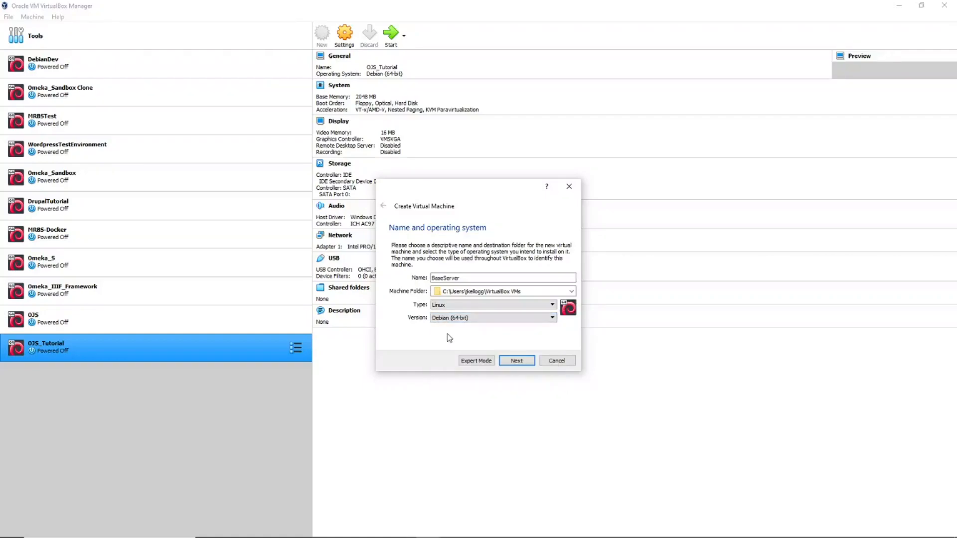
Step: Dismiss the folder-already-exists error, rename the machine to Base, and continue to Memory size
left_click(518, 362)
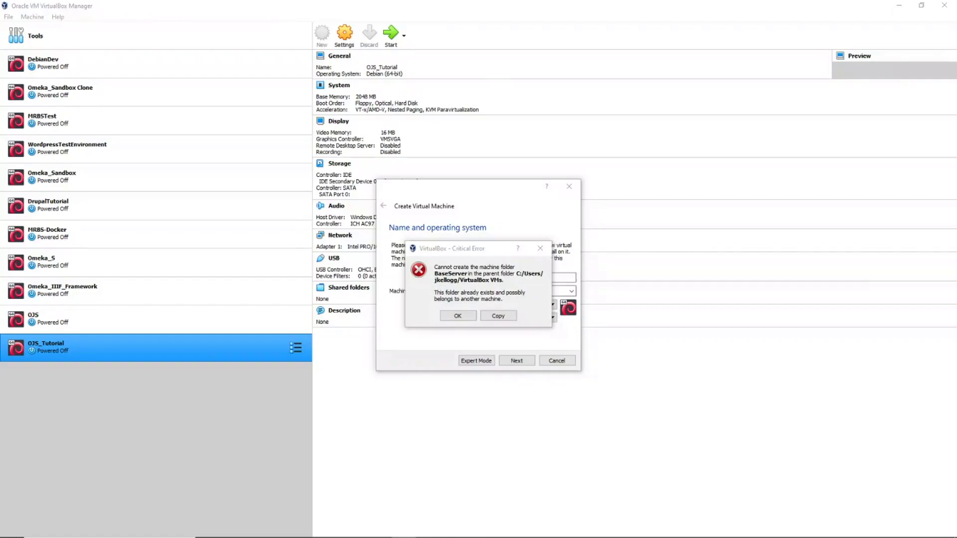
left_click(543, 245)
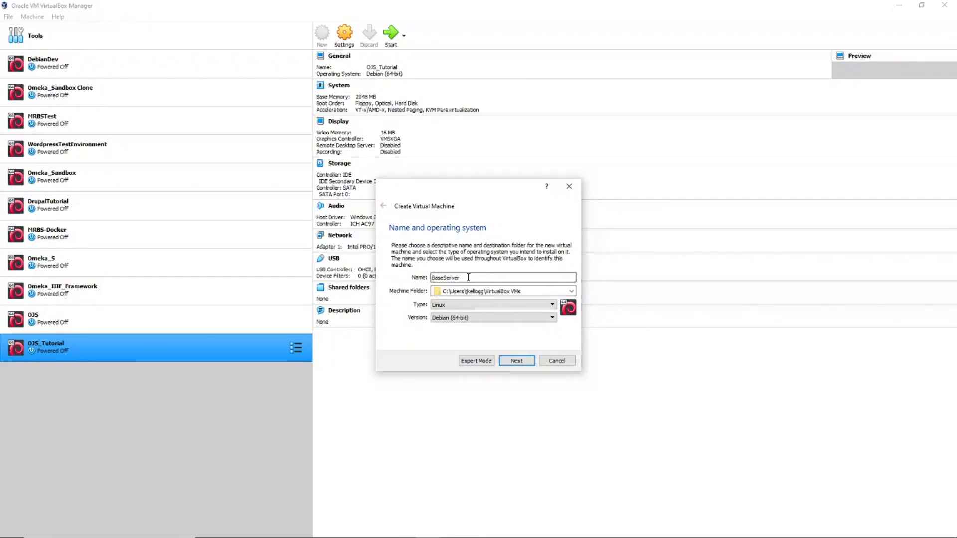
left_click_drag(468, 278, 420, 281)
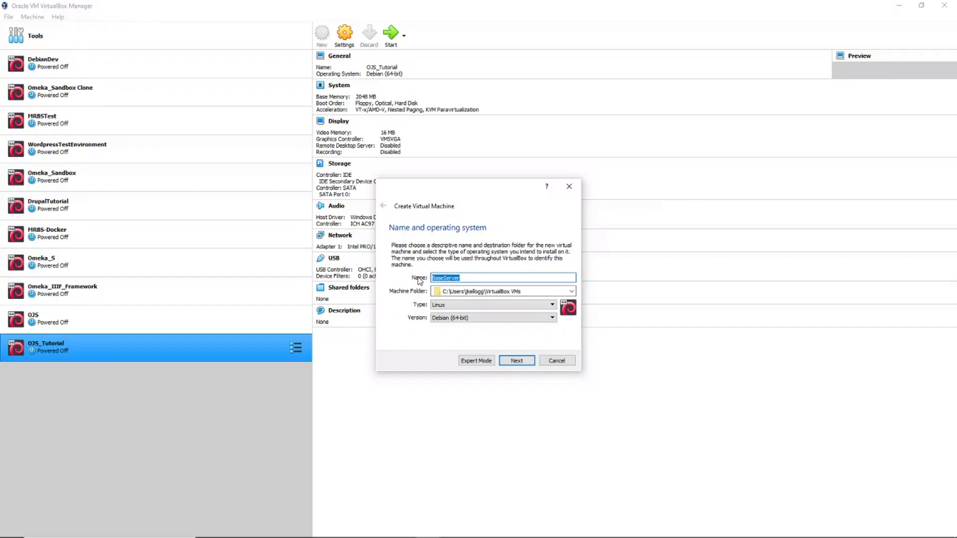
type("Base")
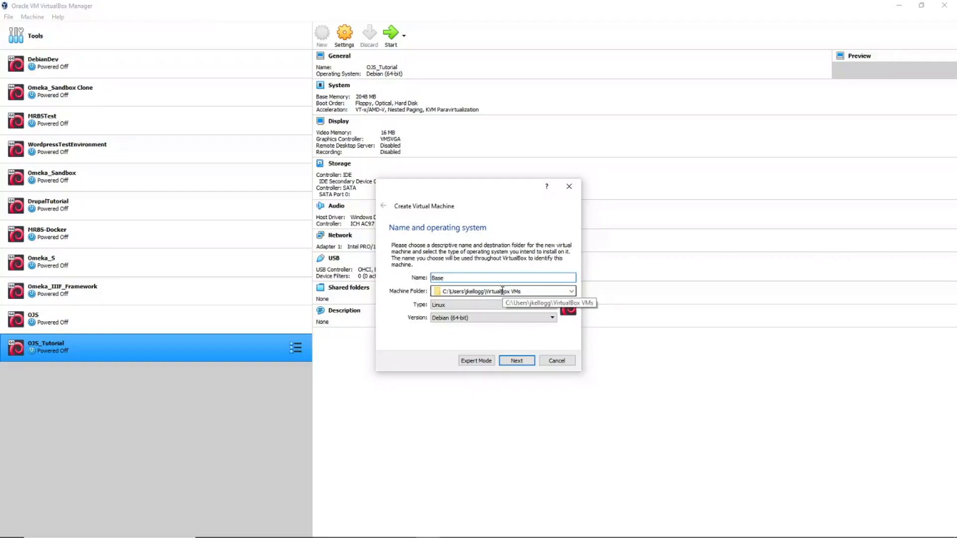
left_click(516, 361)
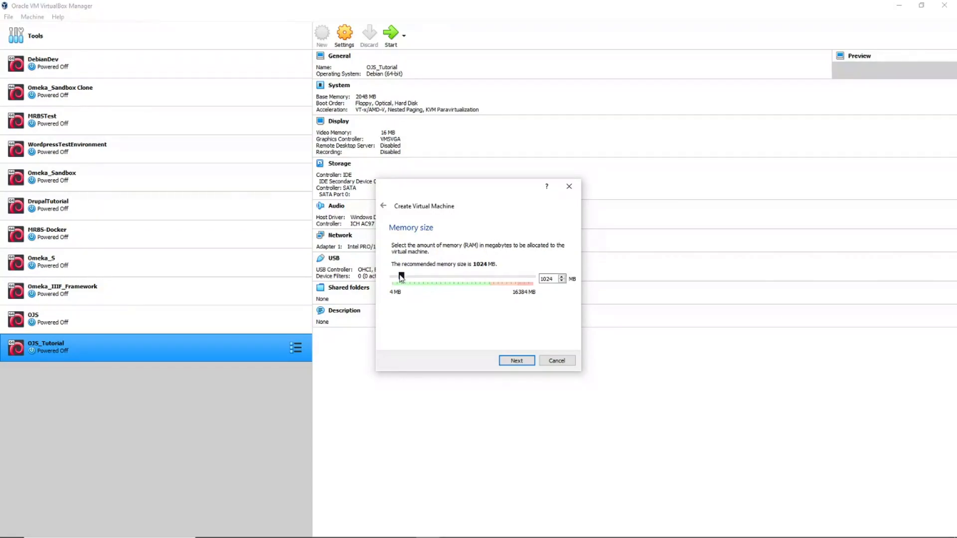
Step: Set the memory slider to 4096 MB and continue to the hard disk step
left_click_drag(401, 277, 427, 286)
left_click(520, 365)
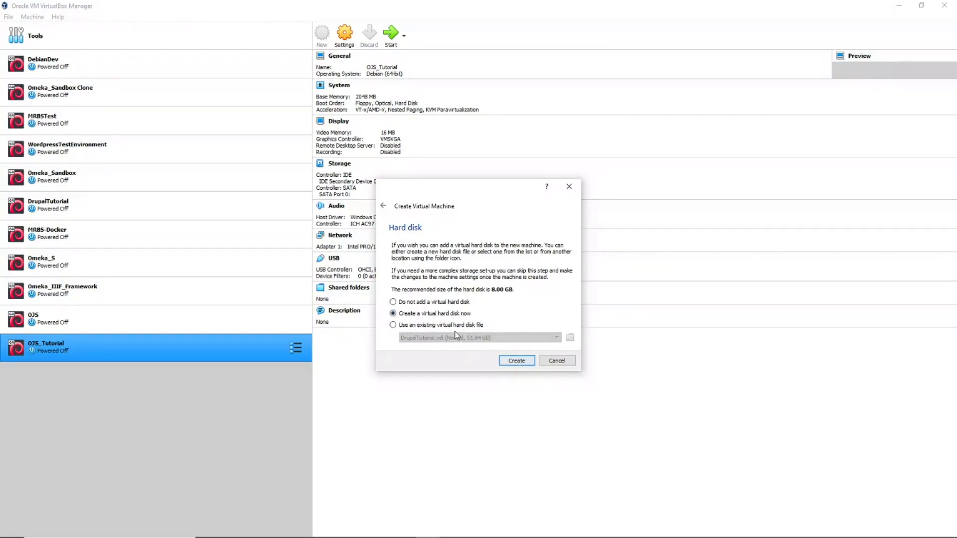
Step: Continue past Memory size with 'Create a virtual hard disk now' kept selected
left_click(517, 362)
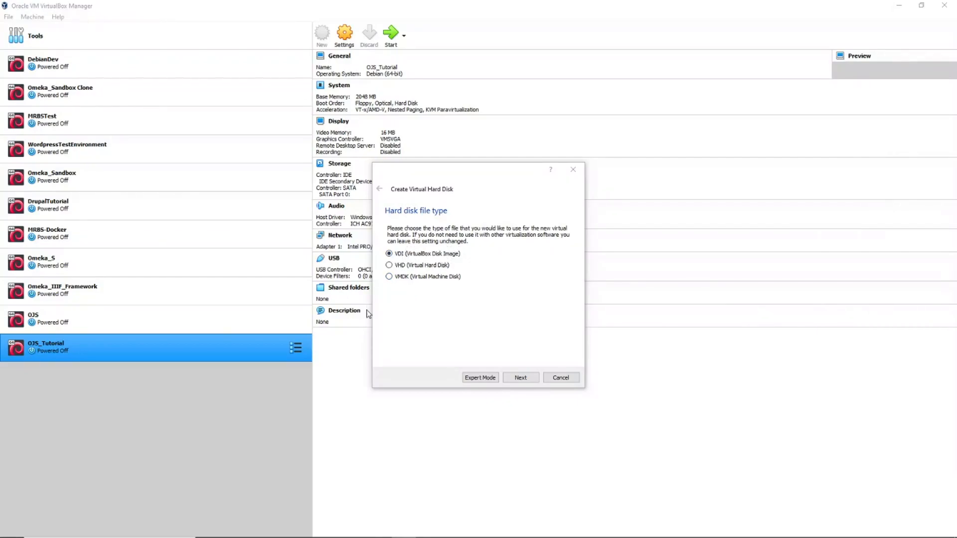
Step: Accept VDI as the disk file type and keep the disk dynamically allocated
left_click(521, 379)
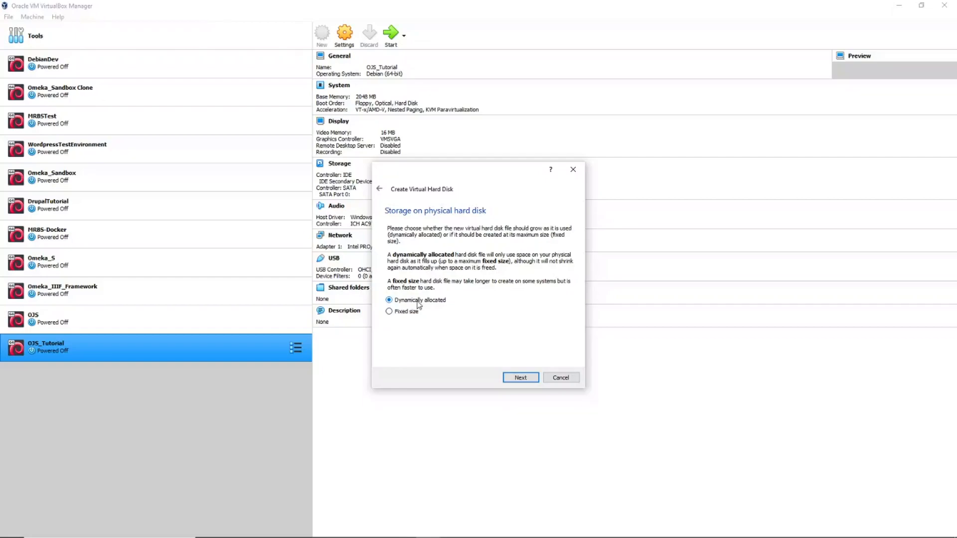
left_click(519, 379)
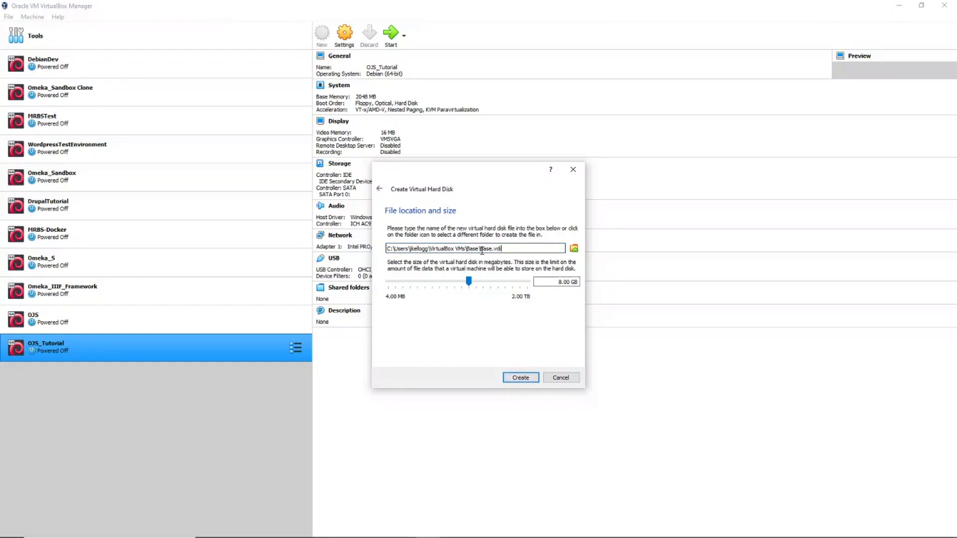
Step: Enlarge the Base.vdi disk from 8.00 GB to 50 GB and create the Base VM
left_click_drag(481, 248, 432, 244)
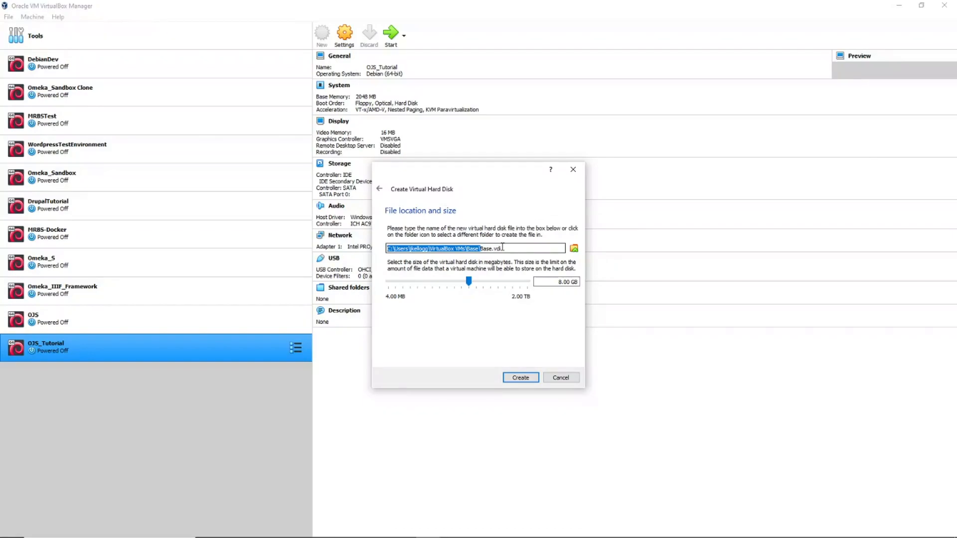
left_click(503, 247)
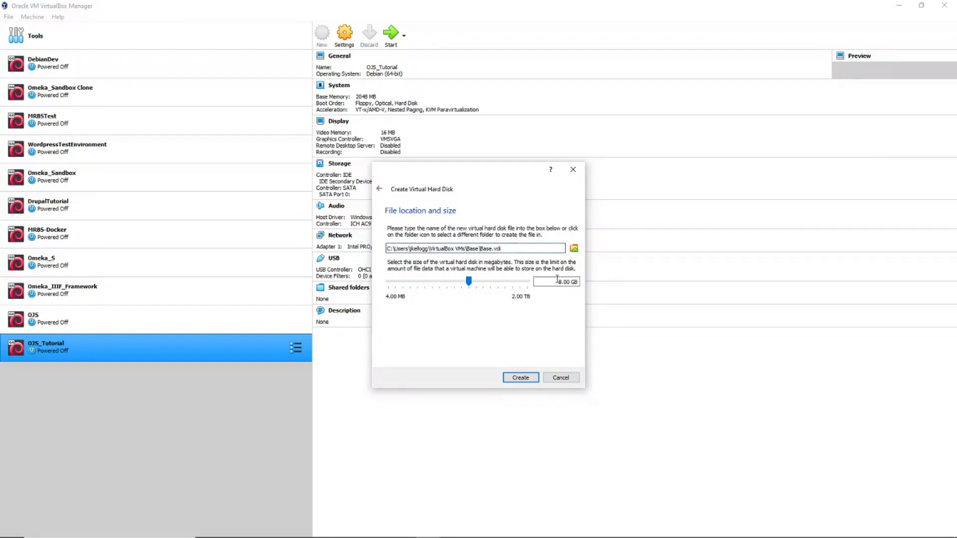
left_click_drag(560, 284, 558, 282)
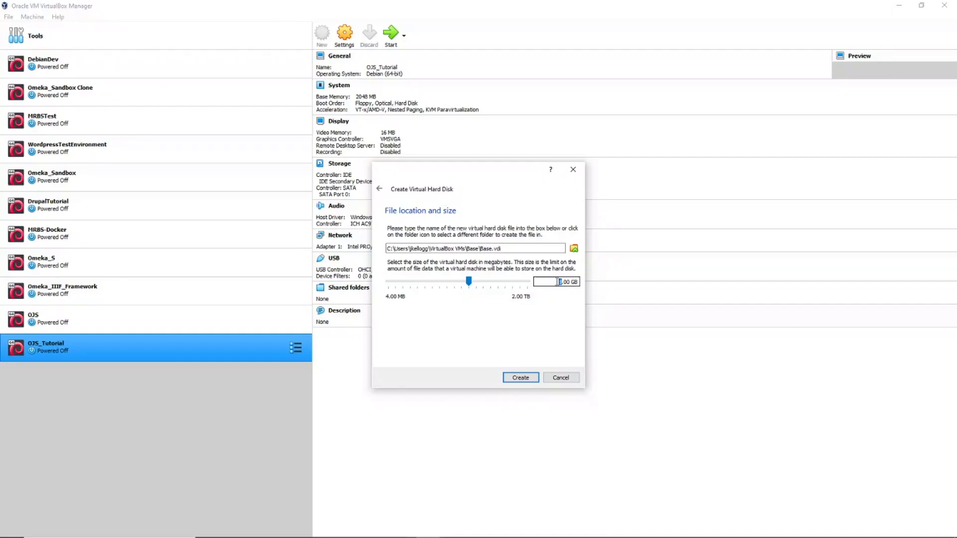
type("50")
left_click(521, 378)
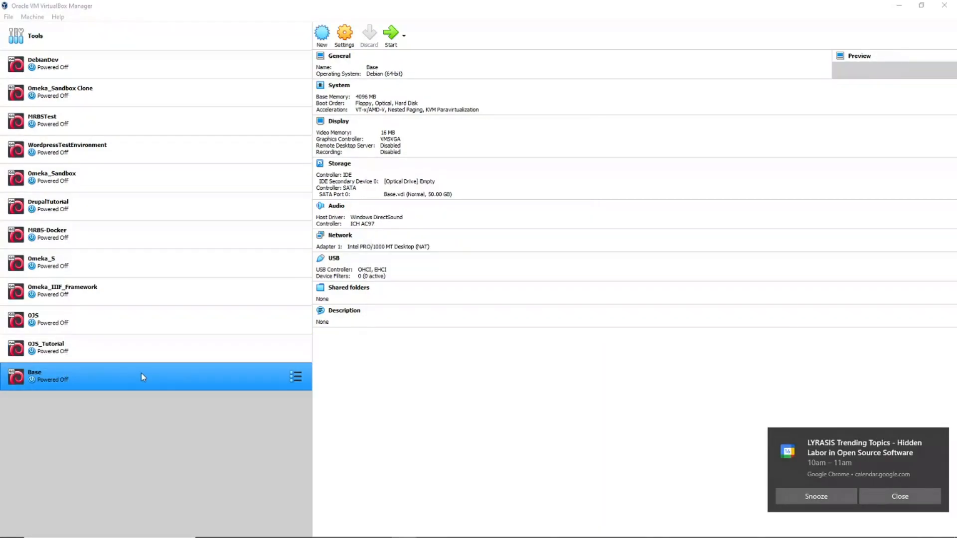
Step: Dismiss the Chrome calendar reminder and select the browser's address bar
left_click(906, 499)
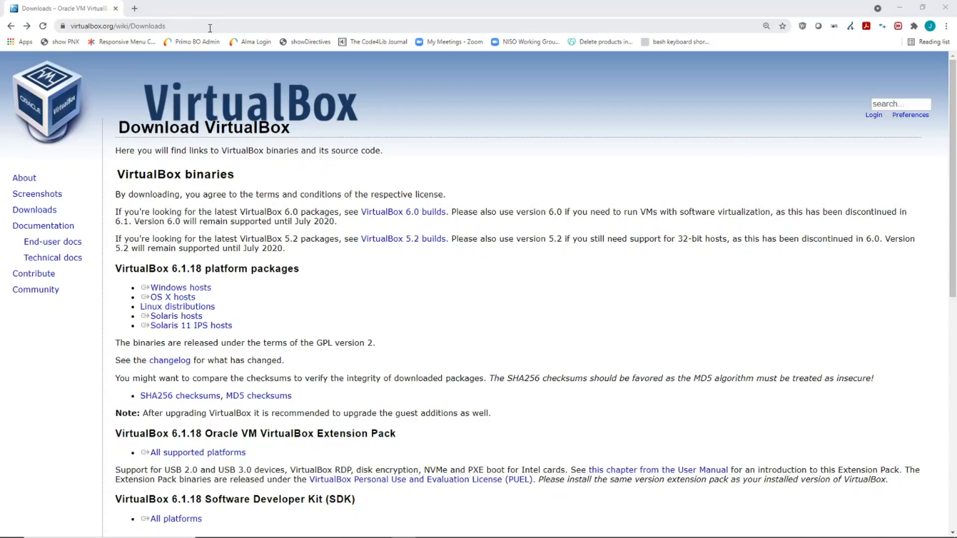
left_click(210, 26)
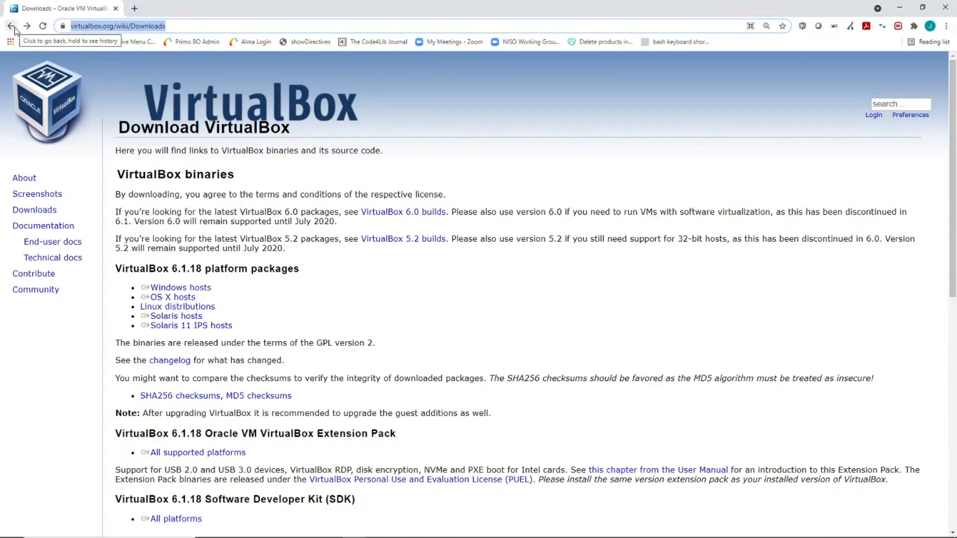
Step: Load debian.org and follow its Download link to the Getting Debian page
type("debian.or")
key("Return")
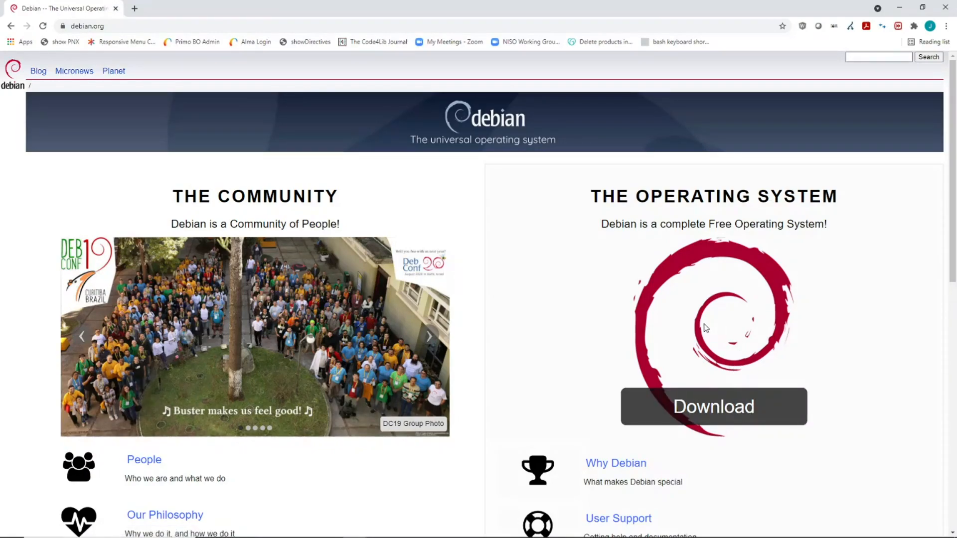
scroll(705, 328, "down", 2)
scroll(705, 328, "down", 2)
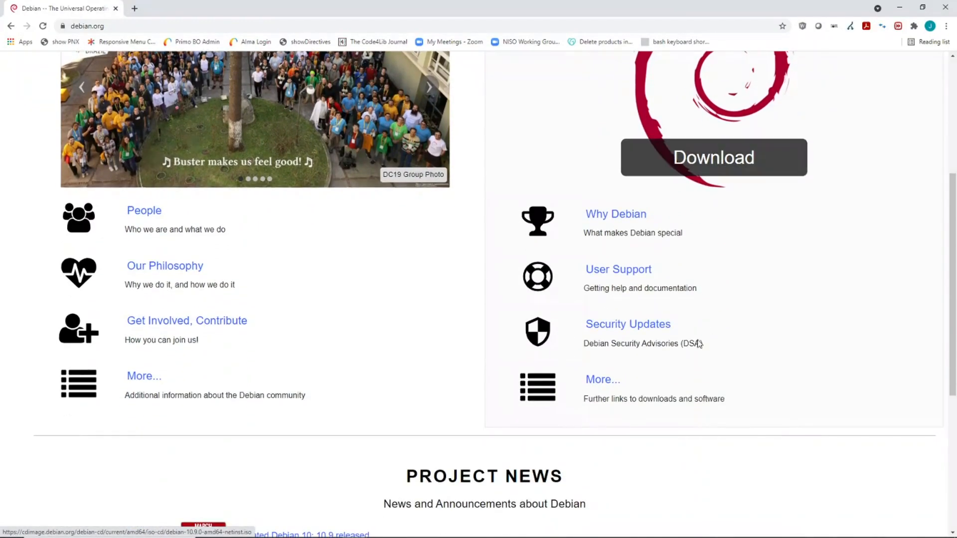
left_click(599, 381)
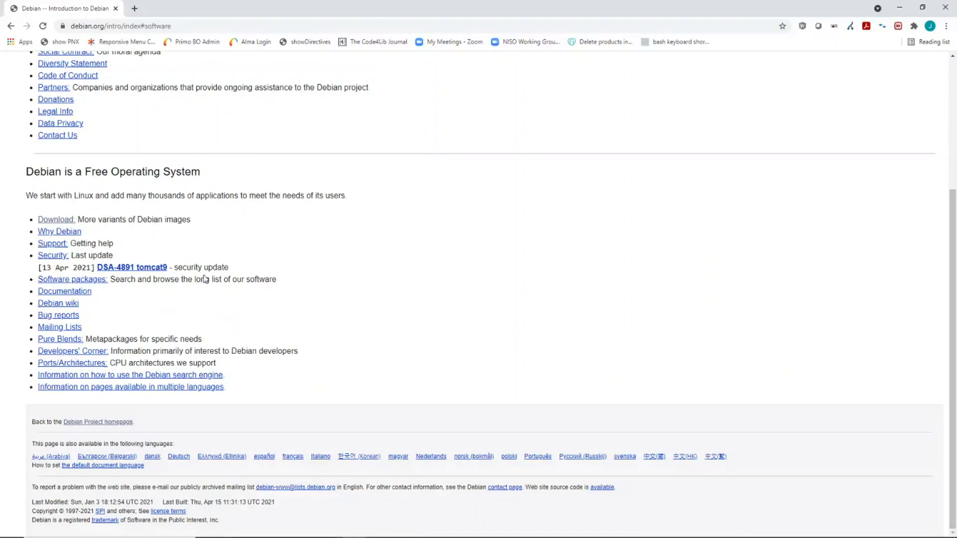
scroll(256, 266, "up", 3)
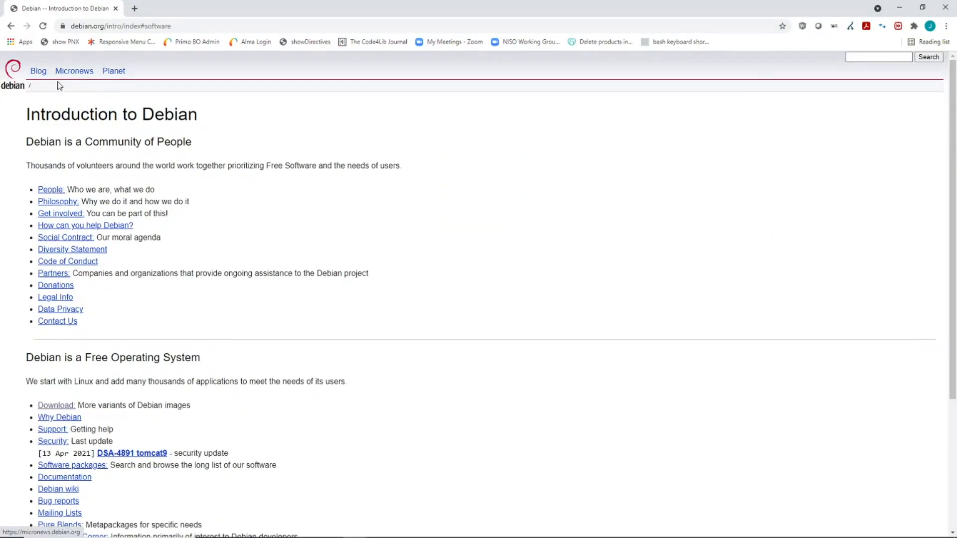
scroll(59, 90, "down", 2)
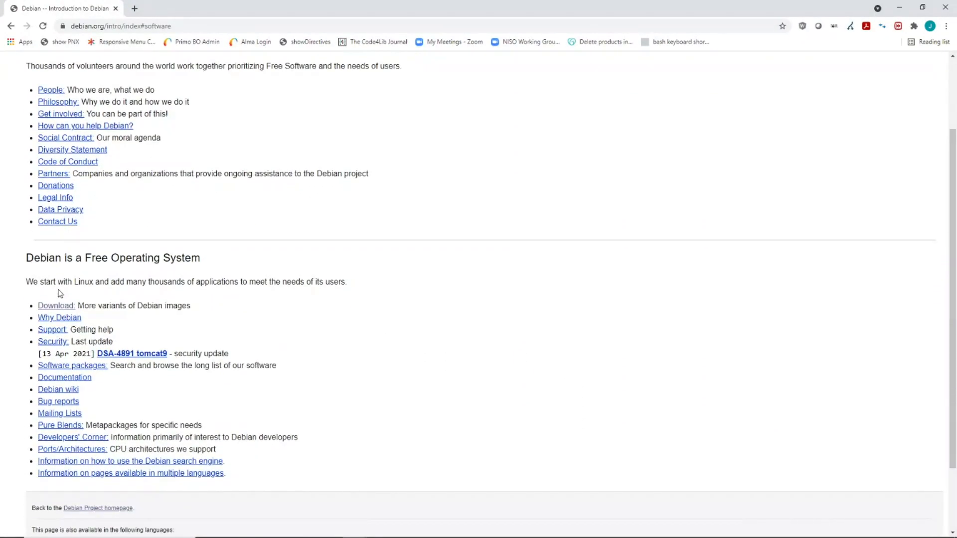
left_click(57, 306)
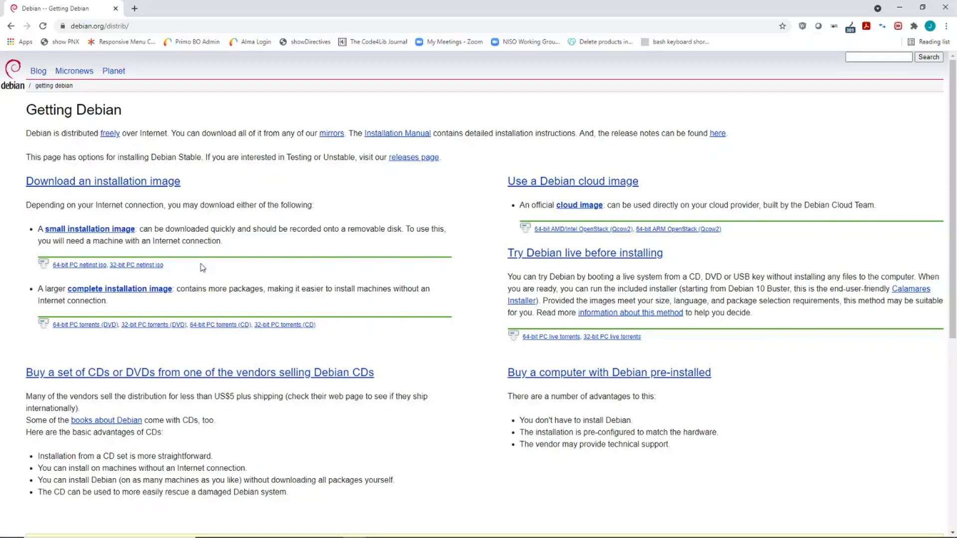
Step: Download the 64-bit PC netinst ISO, then switch to VirtualBox Manager
left_click(136, 267)
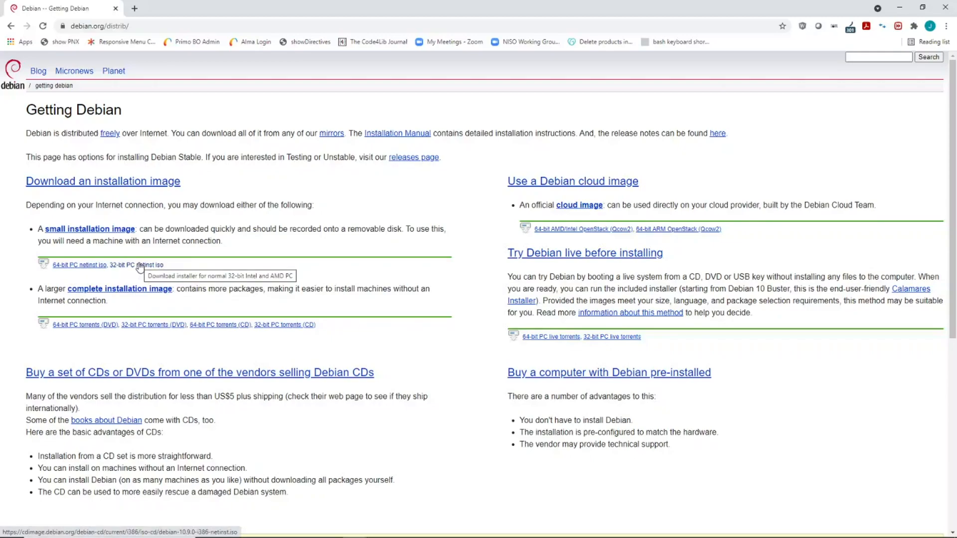
left_click(81, 266)
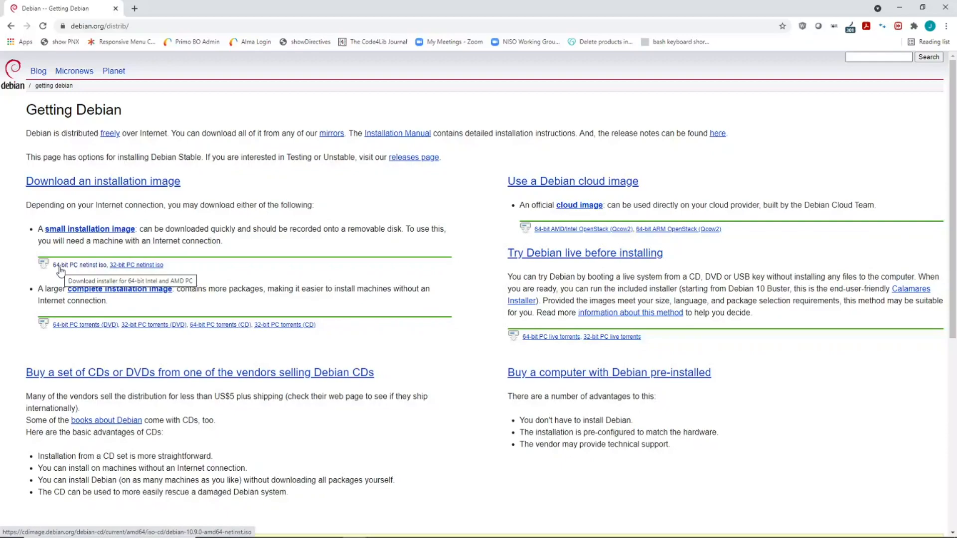
left_click(62, 267)
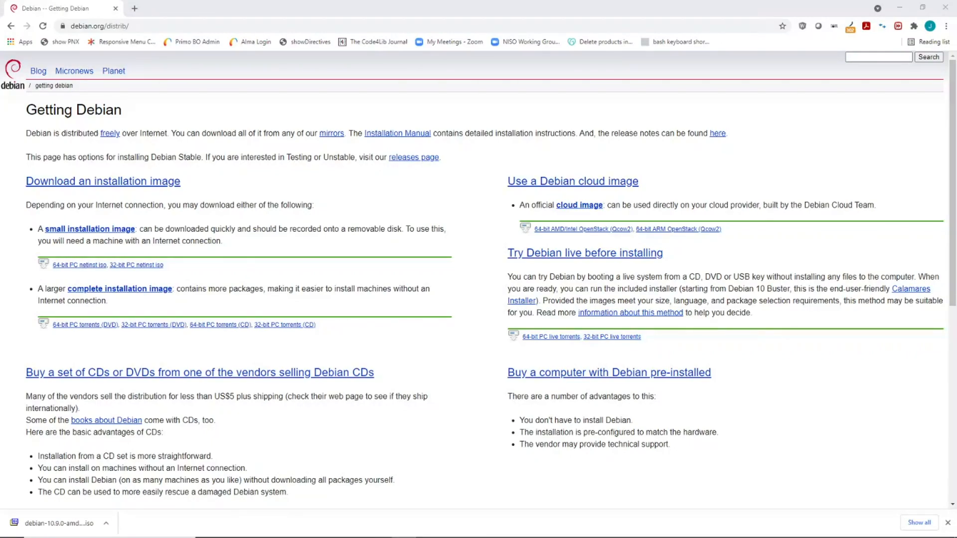
left_click(428, 537)
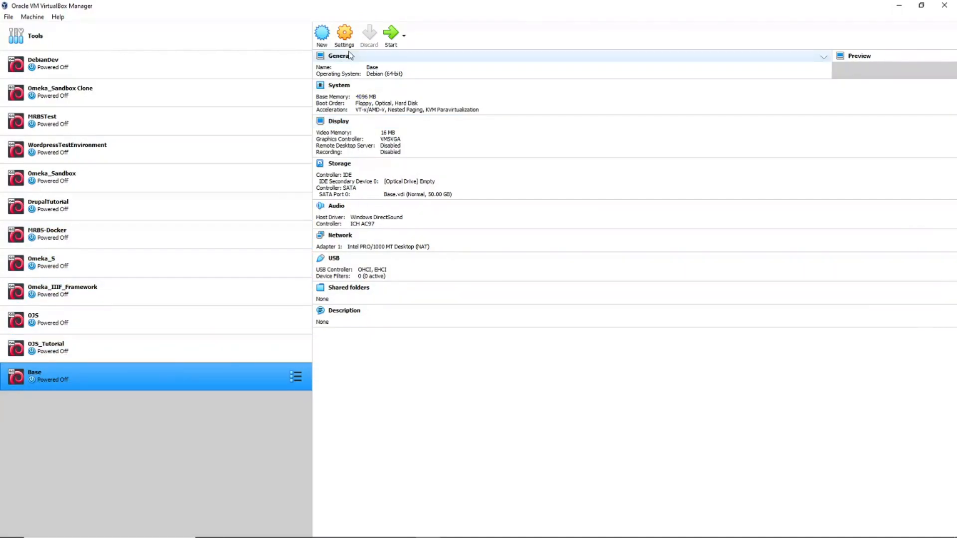
Step: Open Base's Storage settings and select the empty optical drive under Controller: IDE
left_click(345, 39)
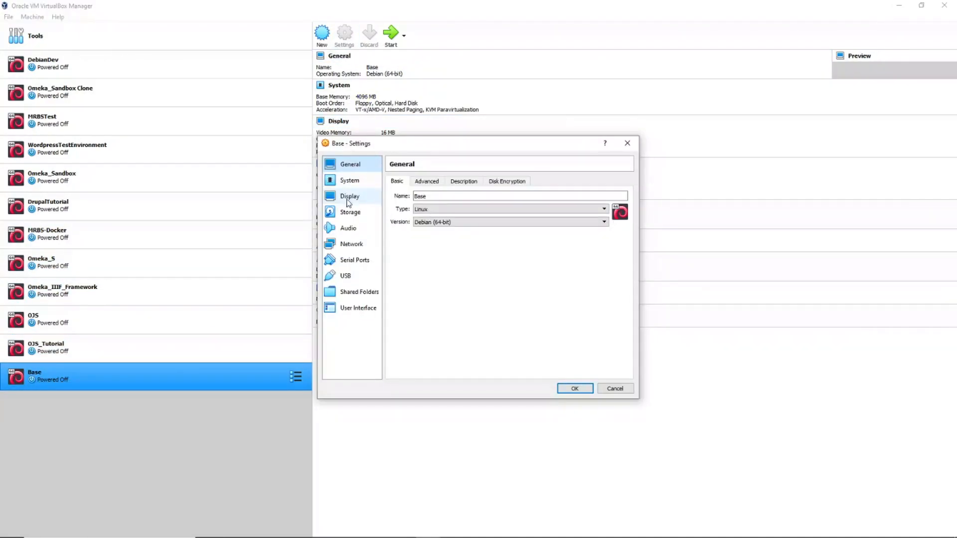
left_click(350, 214)
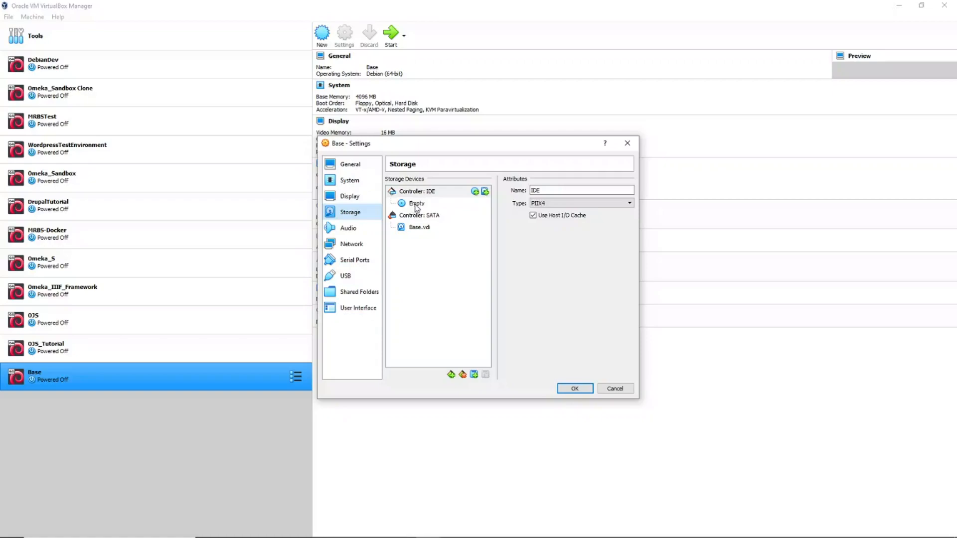
left_click(1, 508)
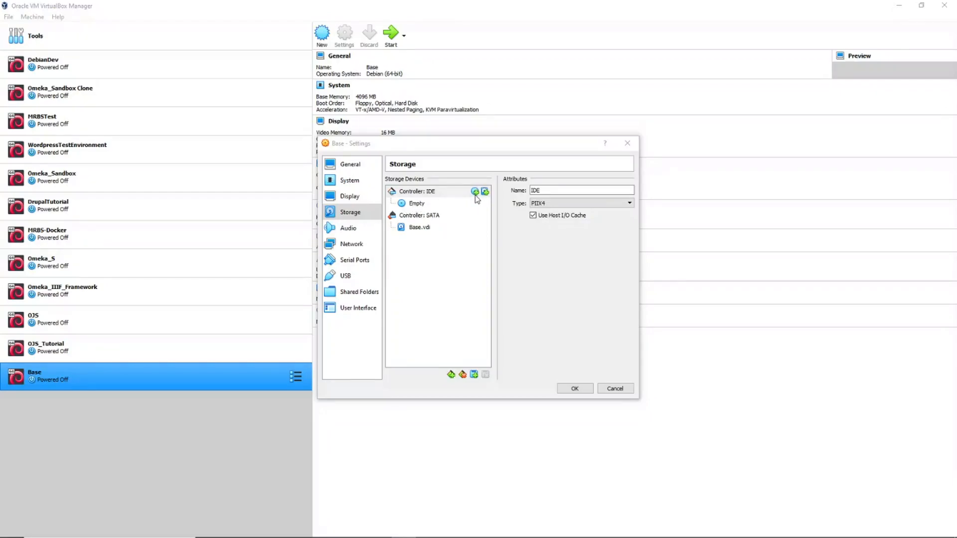
left_click(423, 203)
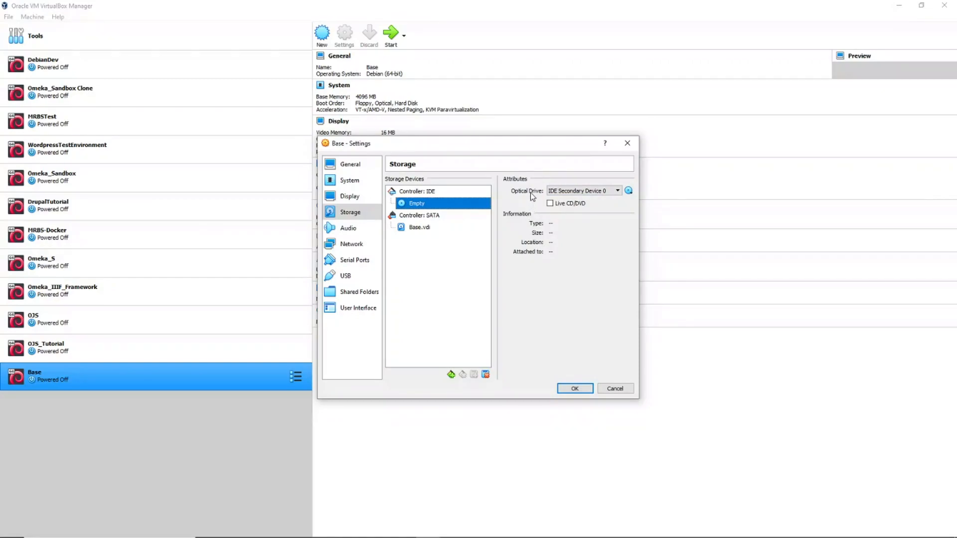
Step: Load debian-10.9.0-amd64-netinst (1).iso into Base's optical drive and save the settings
left_click(629, 191)
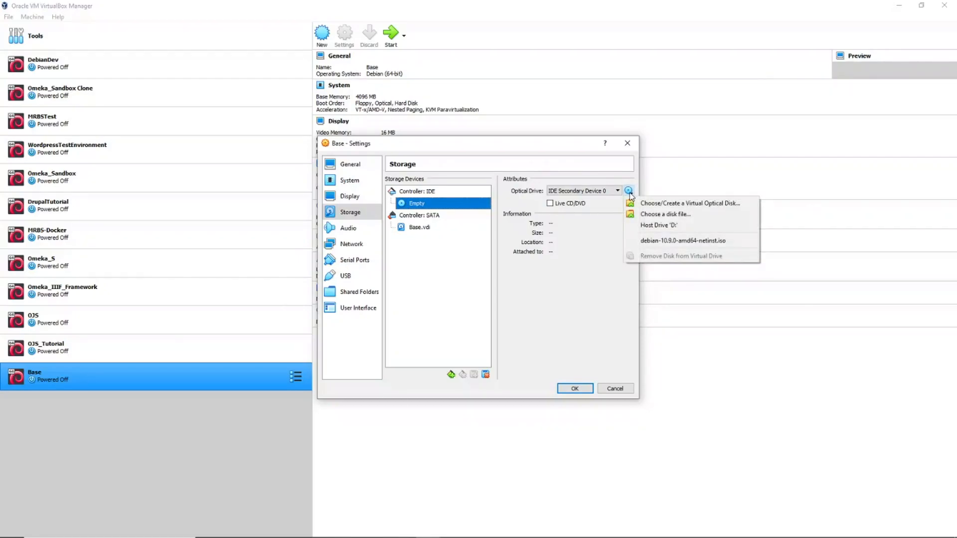
left_click(662, 215)
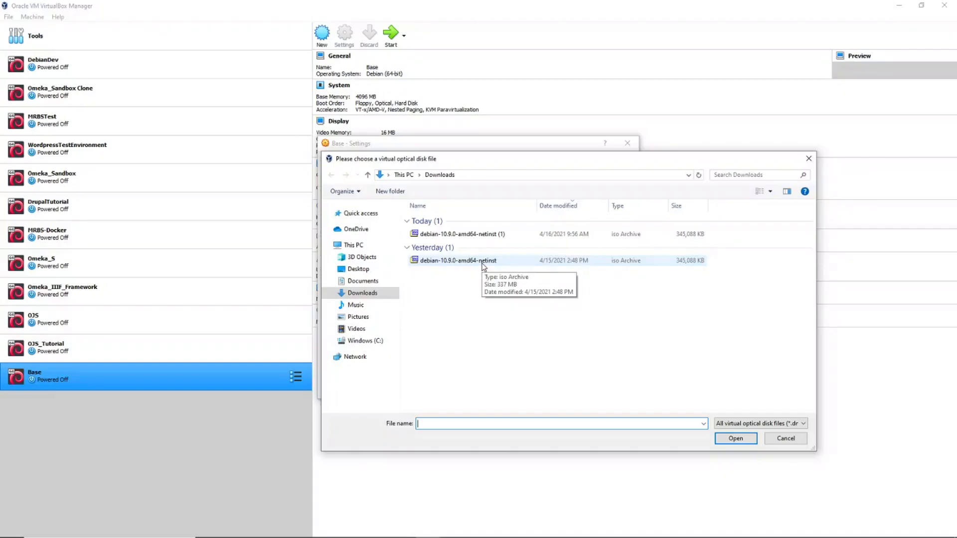
left_click(481, 237)
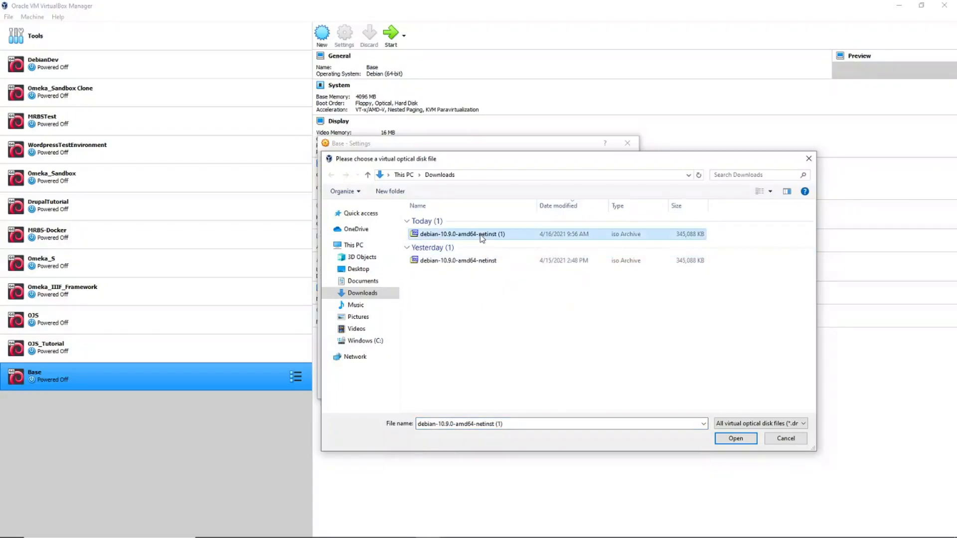
left_click(737, 439)
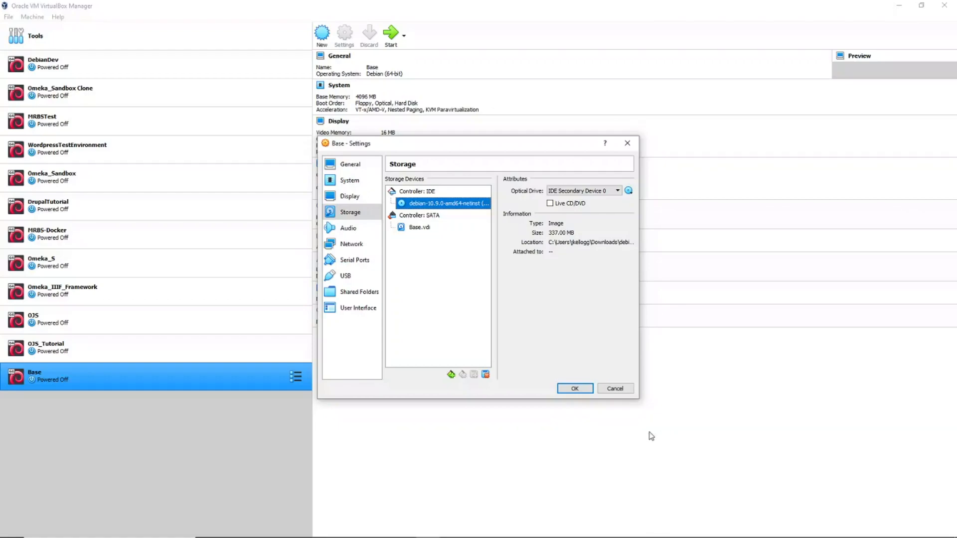
left_click(576, 388)
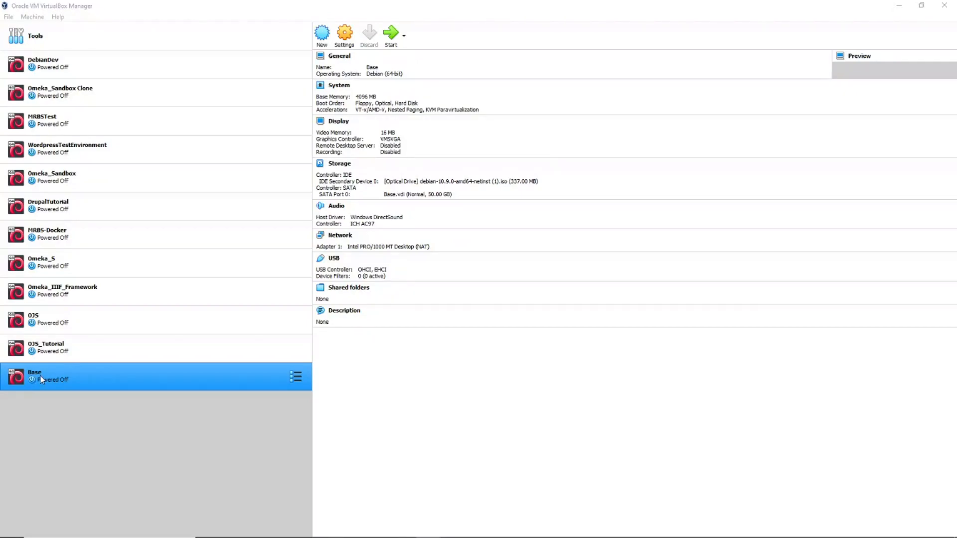
Step: Start the Base VM by double-clicking it in the machine list
double_click(47, 374)
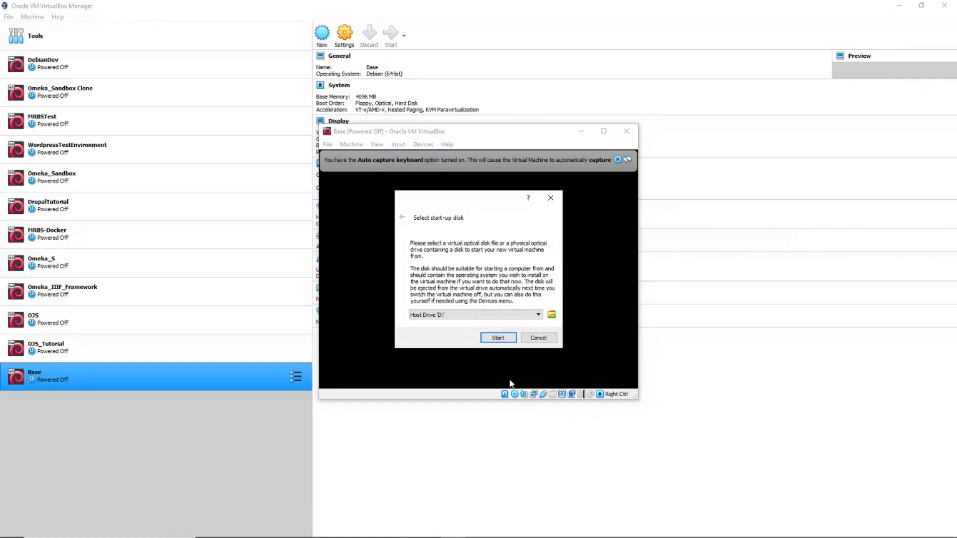
Step: Pick debian-10.9.0-amd64-netinst (1).iso as start-up disk and boot the Base machine
left_click(551, 315)
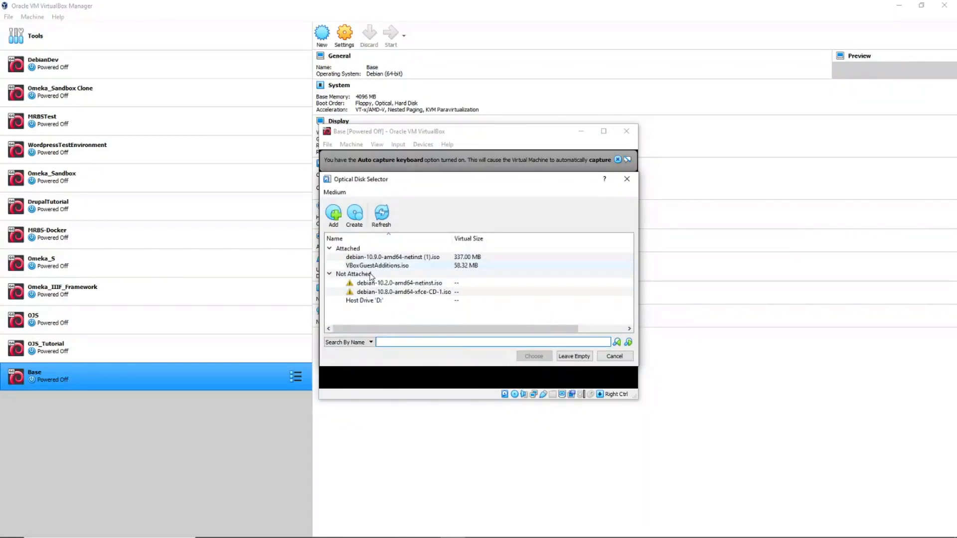
left_click(384, 261)
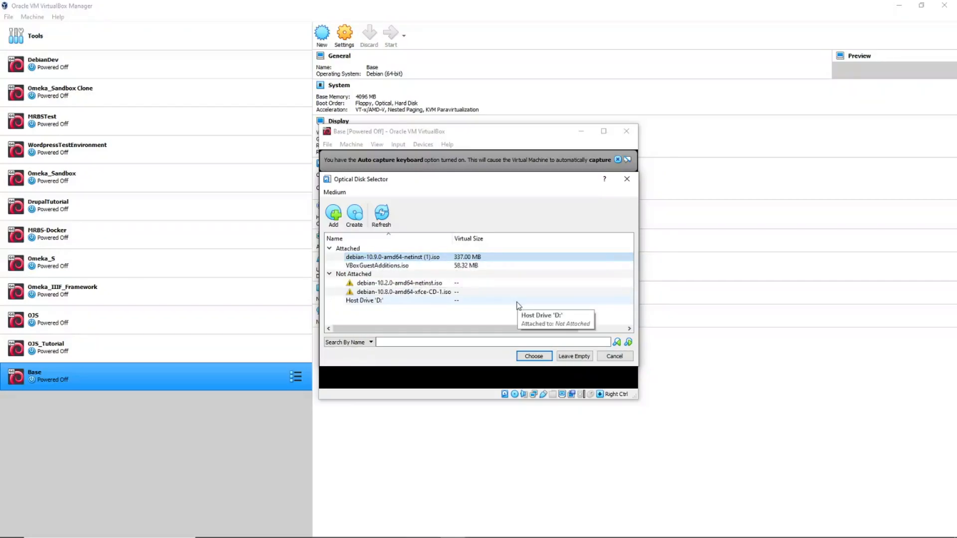
left_click(533, 357)
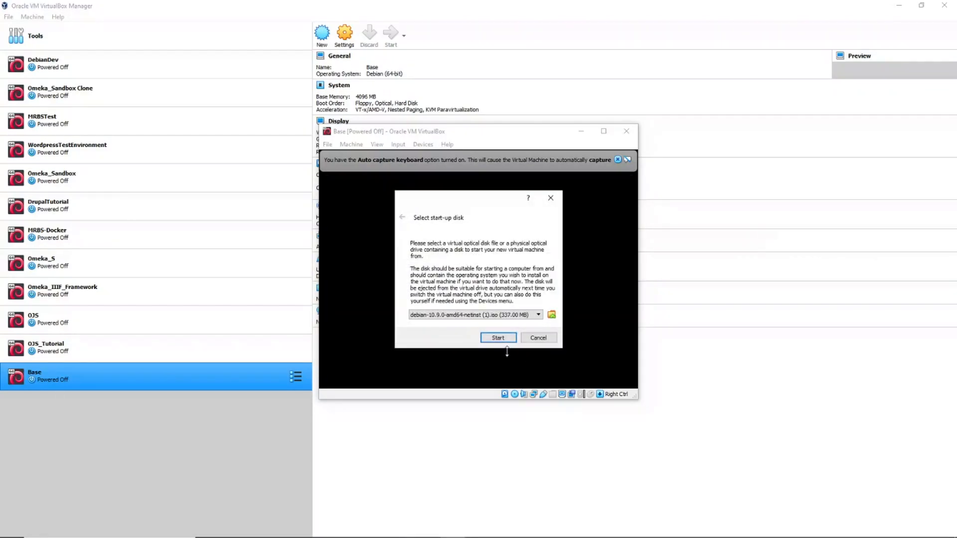
left_click(498, 339)
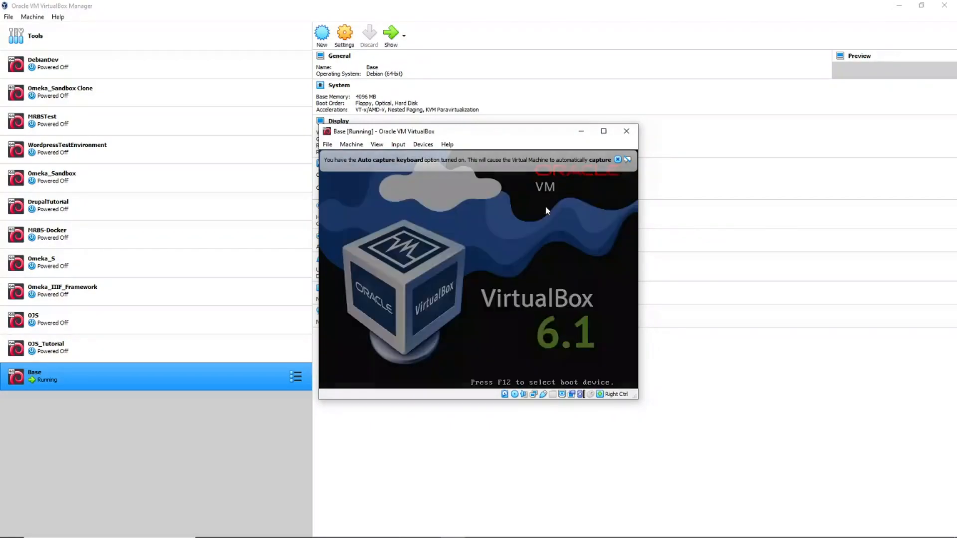
Step: Dismiss the auto-capture notice, then enlarge the Base VM window and move it up and left
left_click(618, 160)
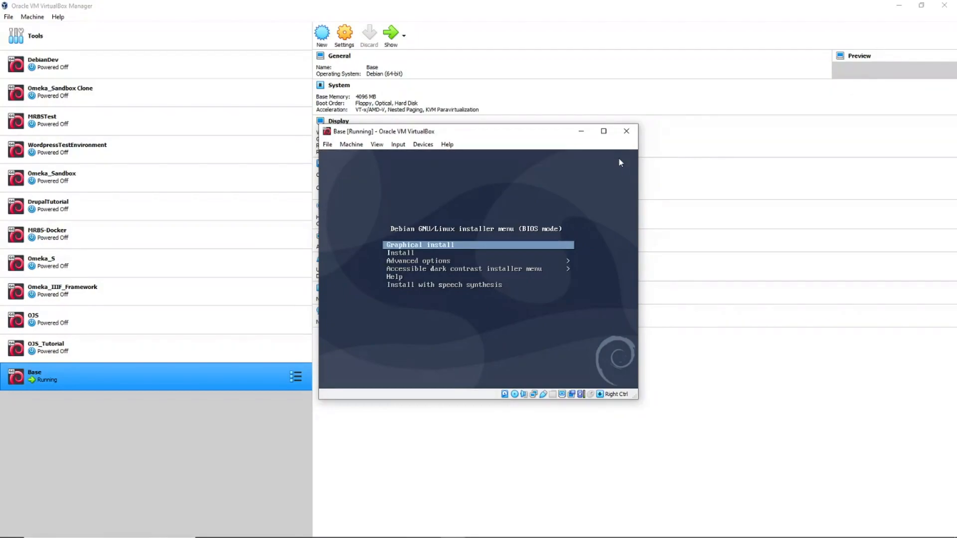
left_click_drag(631, 395, 889, 491)
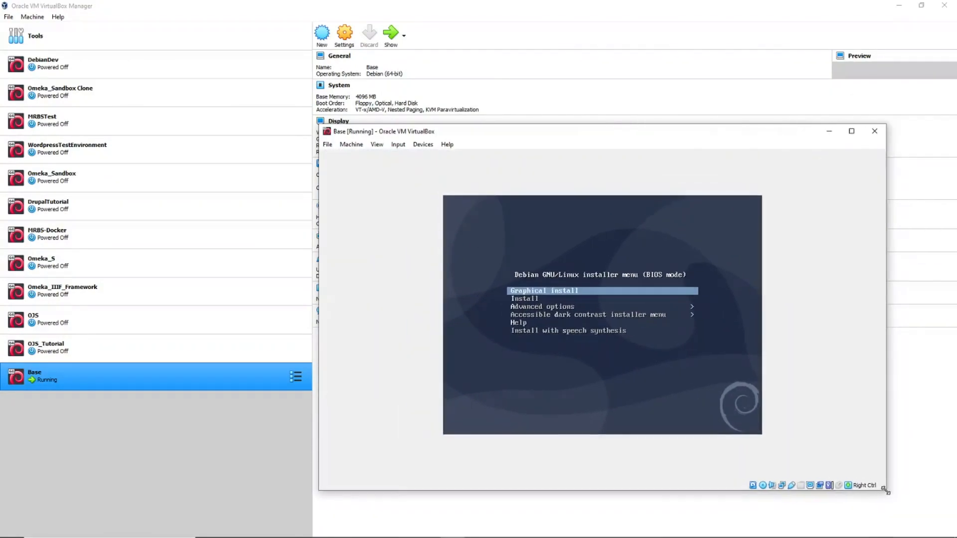
left_click_drag(660, 135, 562, 62)
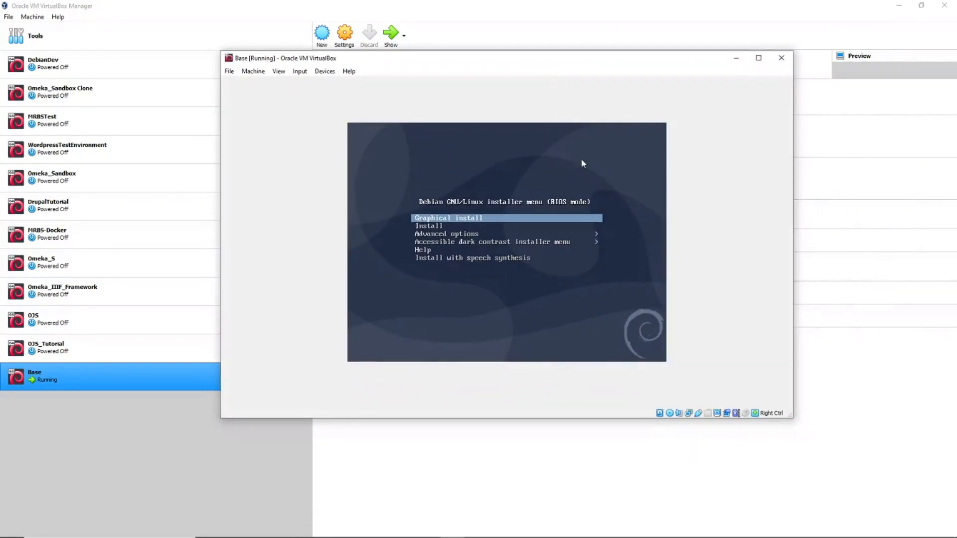
left_click_drag(792, 421, 876, 524)
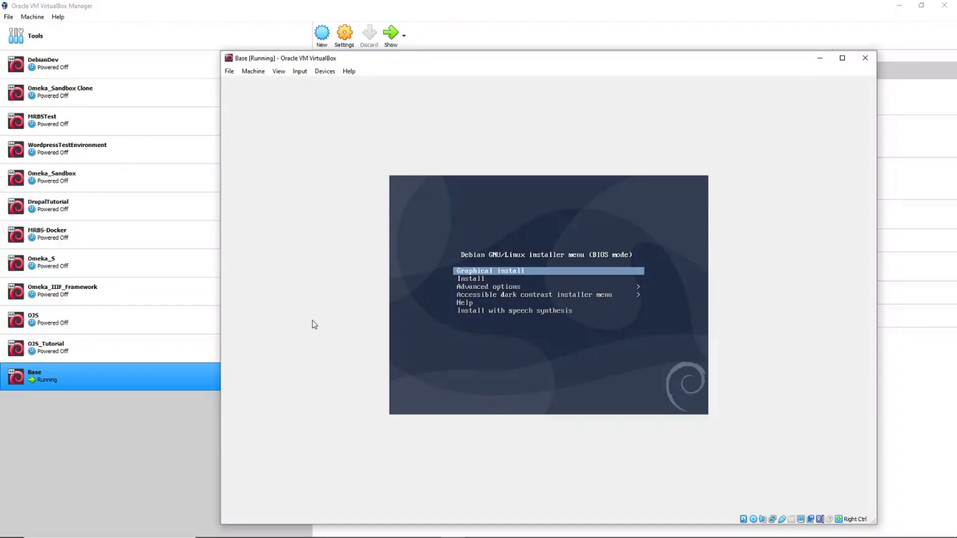
Step: Launch 'Graphical install' from the Debian installer boot menu
key("Down")
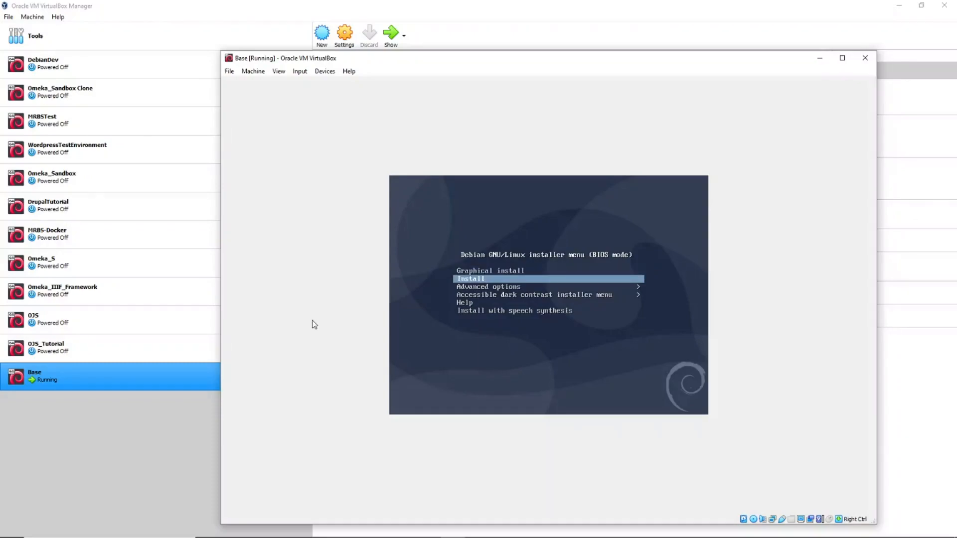
key("Up")
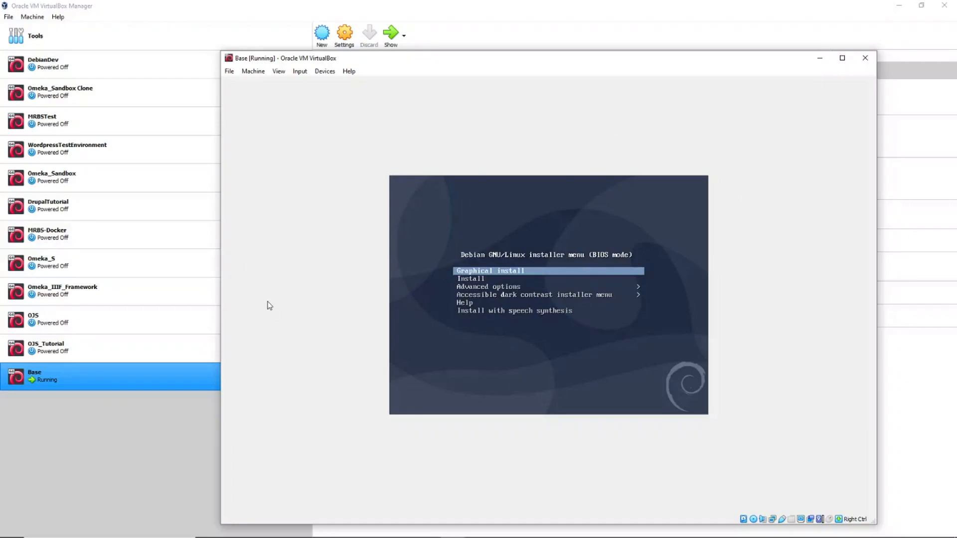
key("Down")
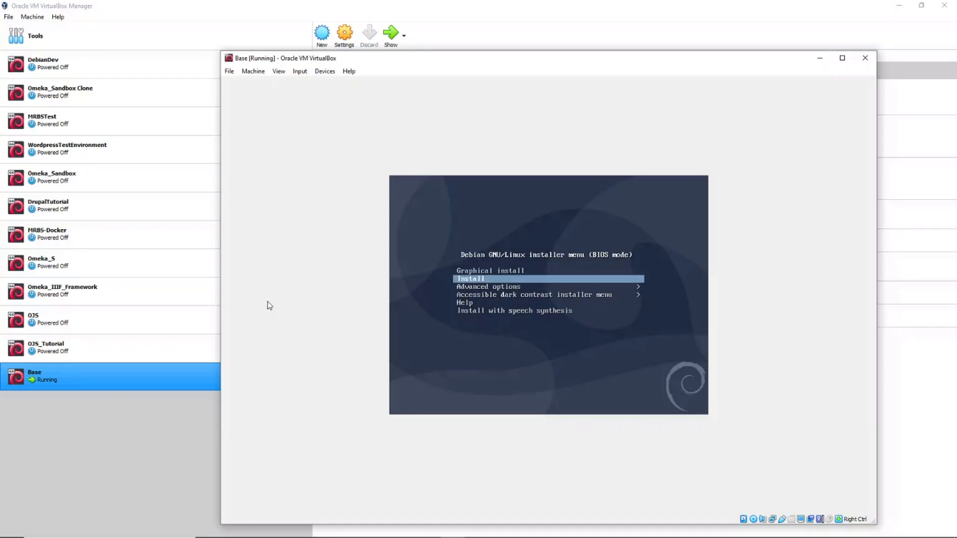
key("Up")
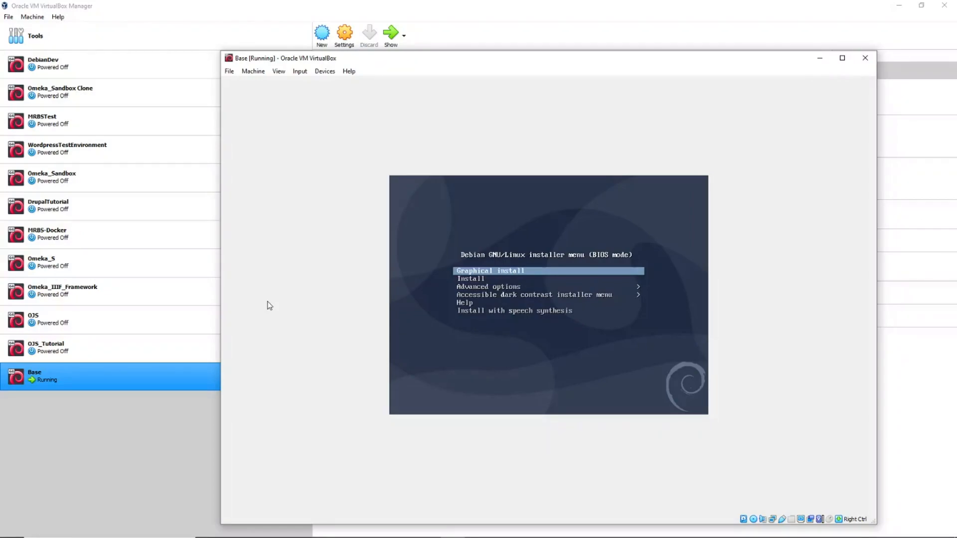
key("Return")
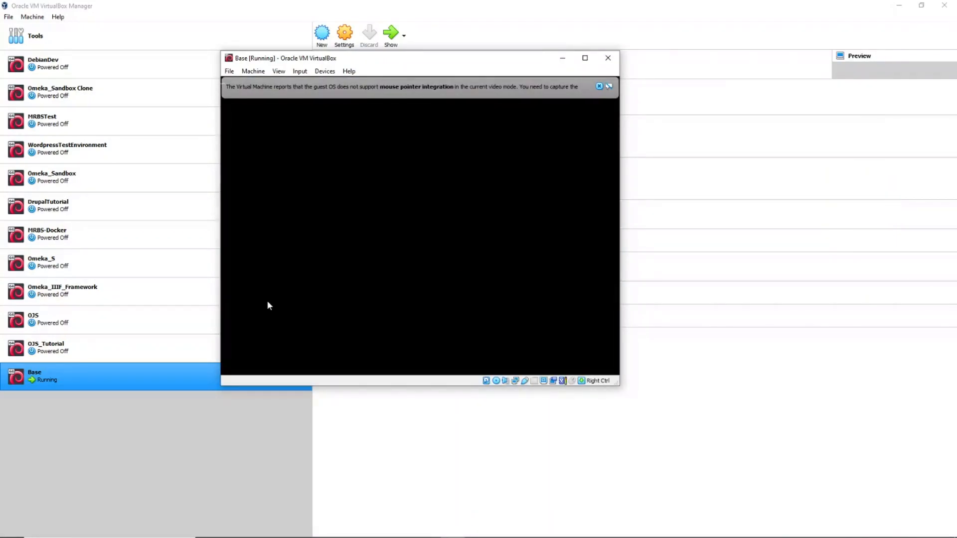
Step: Dismiss the mouse-integration notice and maximize the Base VM window
left_click(599, 87)
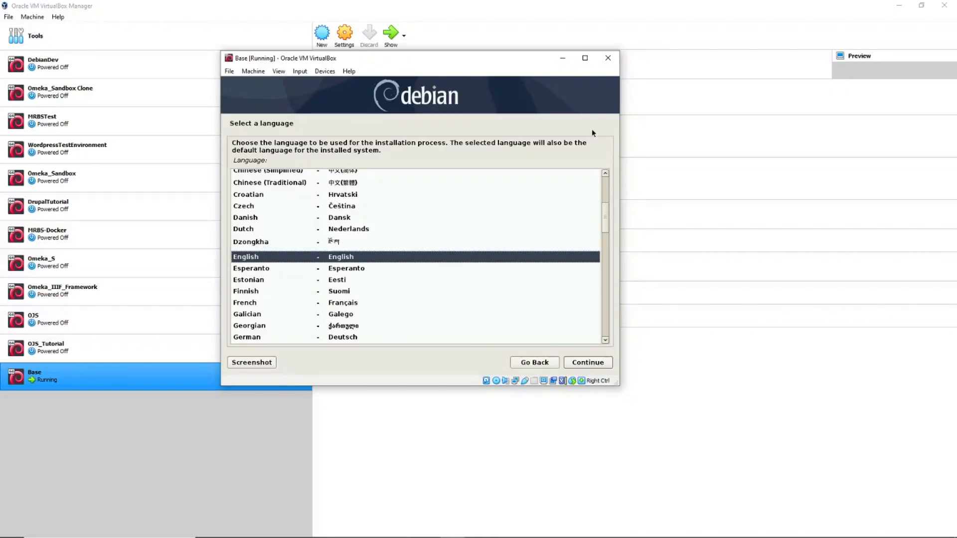
left_click(585, 58)
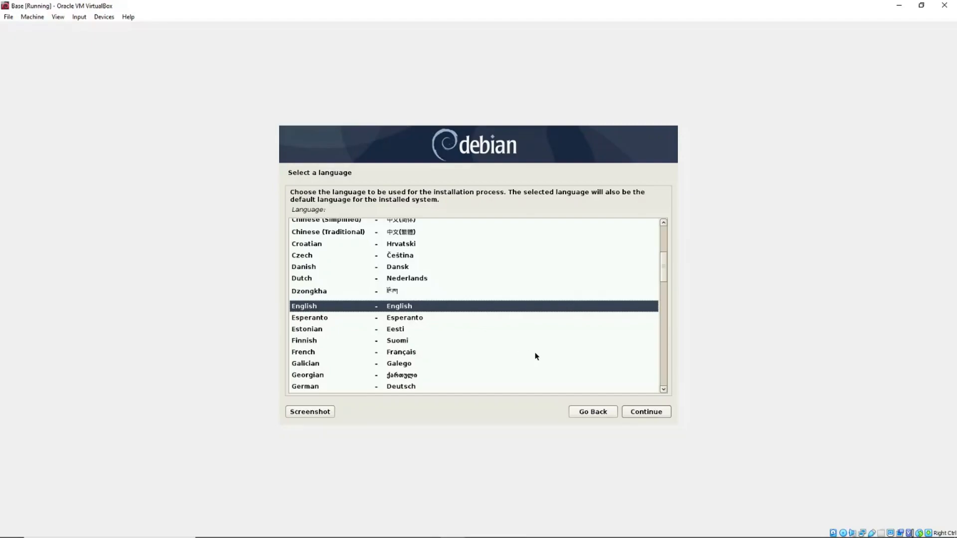
Step: Pick English in the installer language list and United States in the location list
double_click(327, 307)
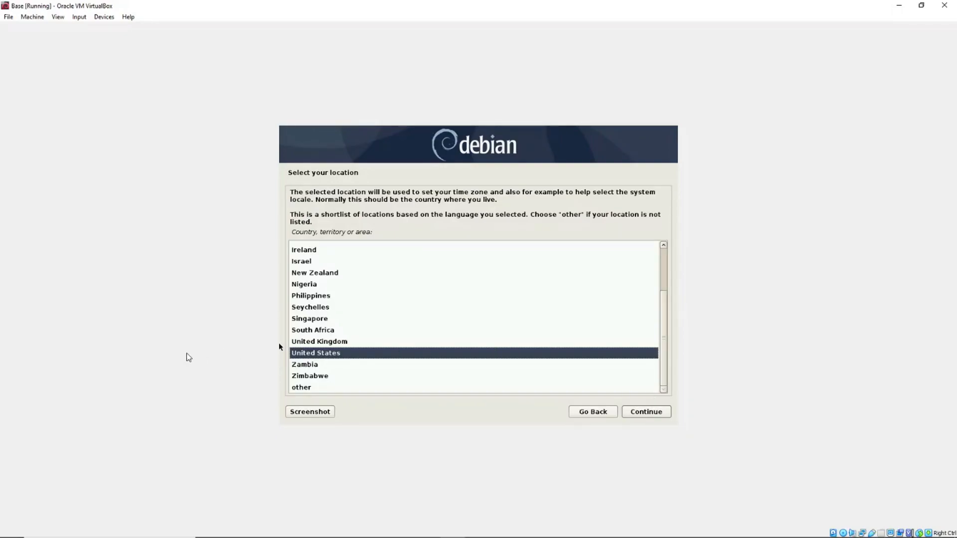
scroll(390, 329, "up", 2)
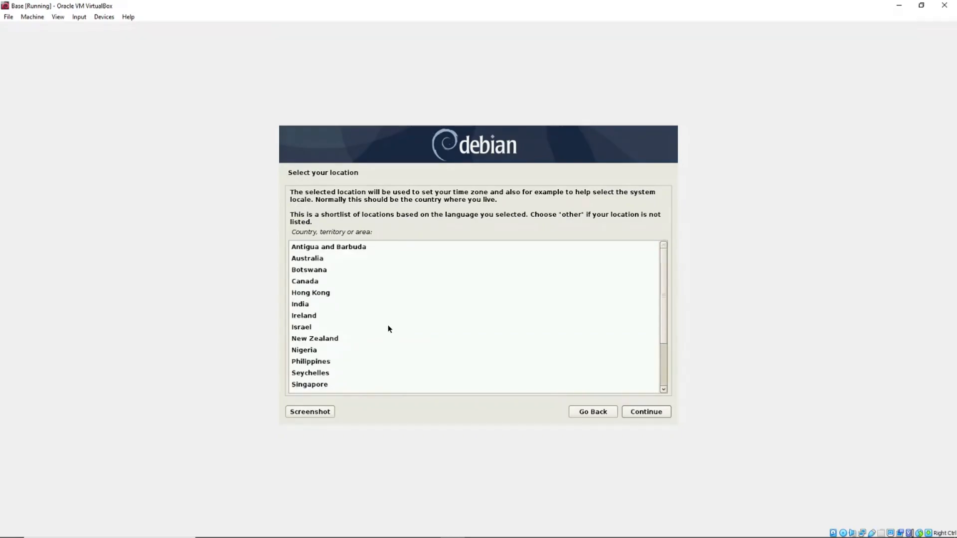
scroll(390, 329, "down", 2)
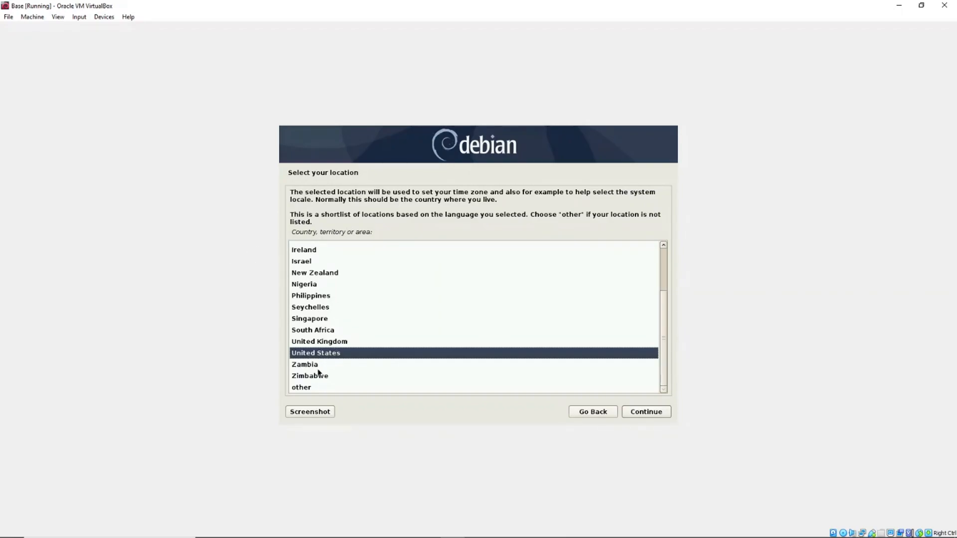
double_click(327, 353)
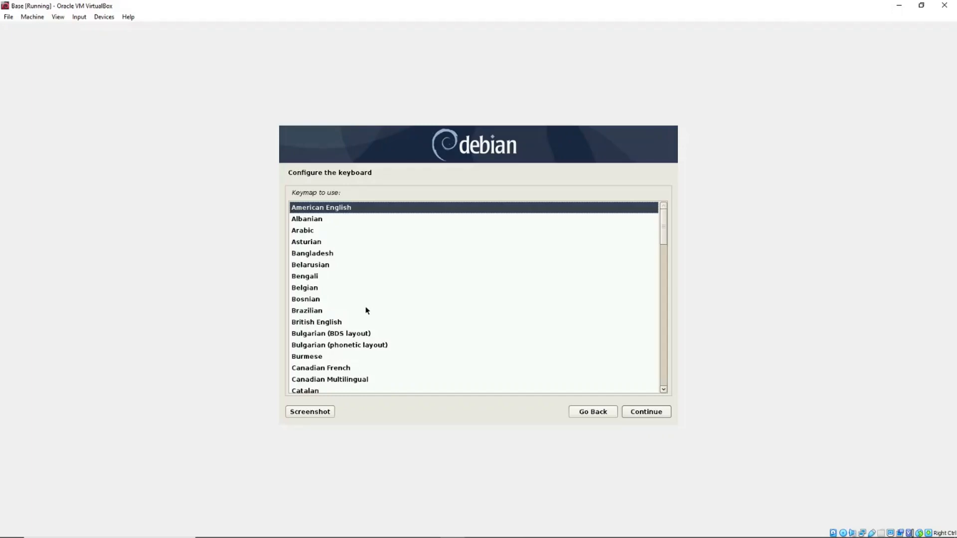
Step: Continue with American English as the keymap
left_click(650, 413)
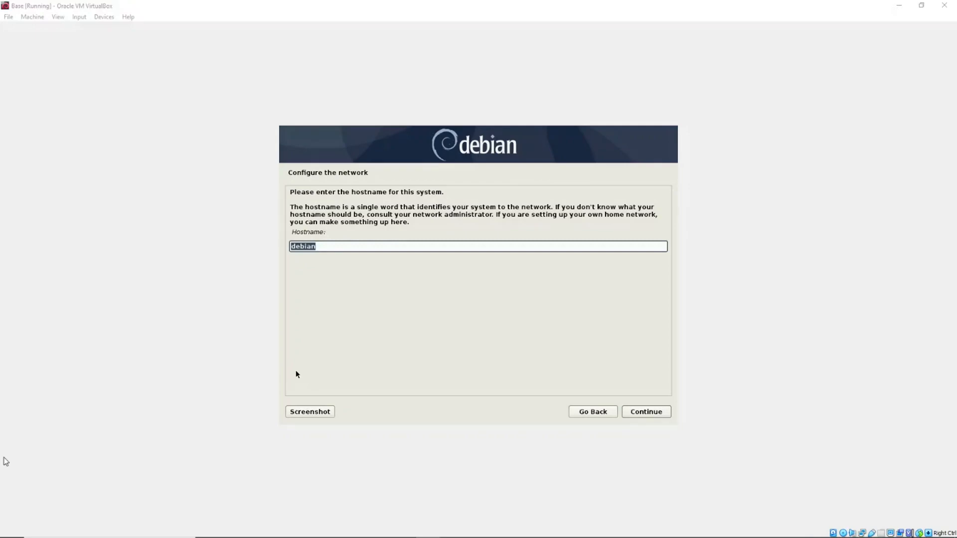
Step: Replace the hostname 'debian' with 'baseserver' and continue with an empty domain name
left_click(329, 245)
type("bas")
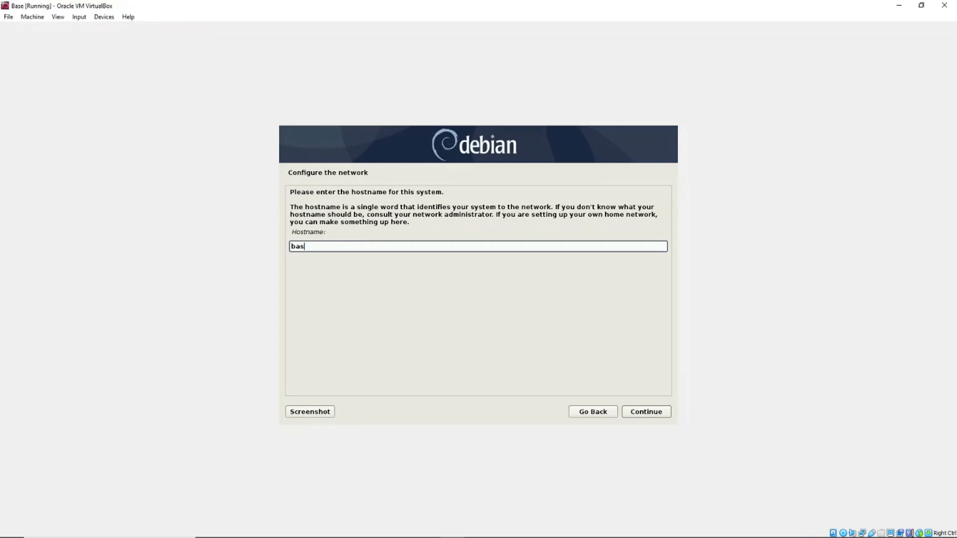
type("esever")
key("BackSpace")
key("BackSpace")
key("BackSpace")
type("rver")
left_click(655, 415)
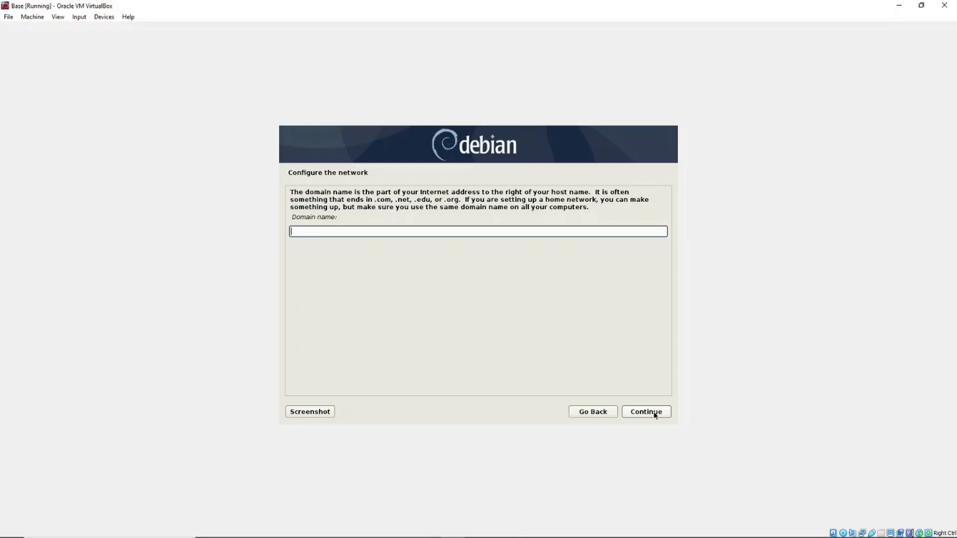
left_click(655, 414)
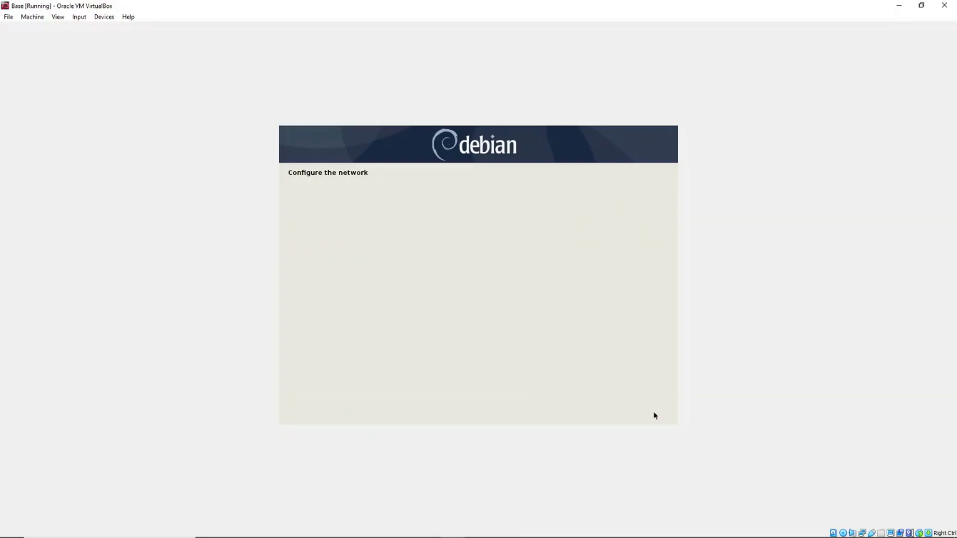
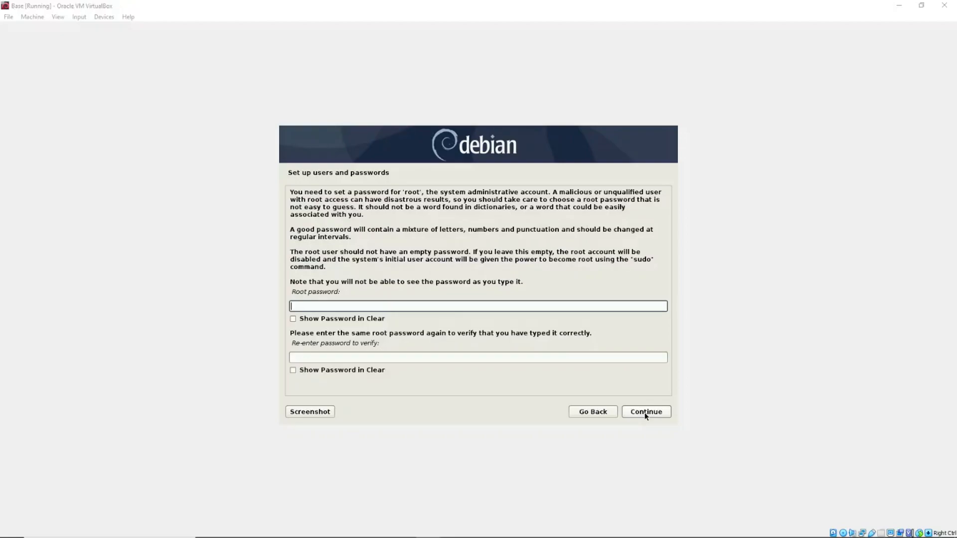
Step: Leave the root password fields blank and continue to user setup
left_click(646, 413)
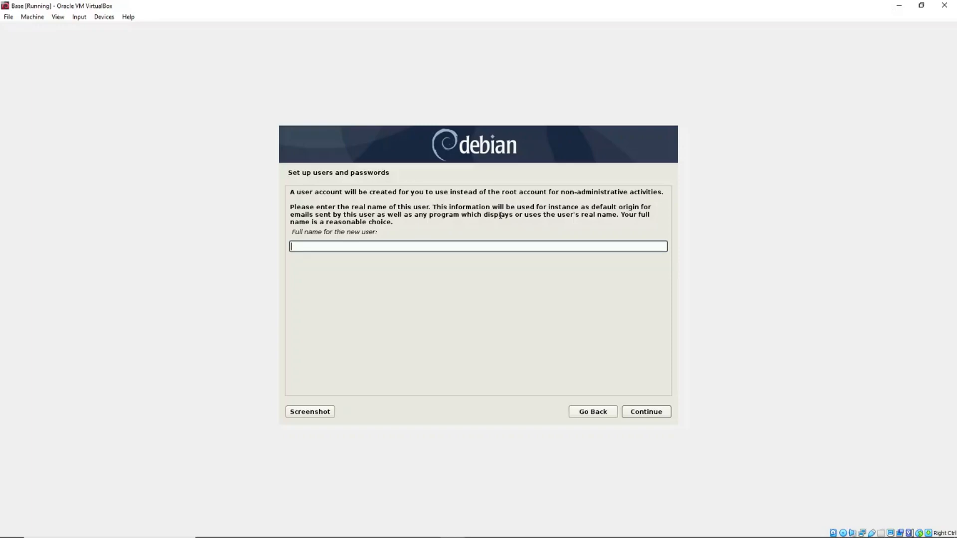
Step: Enter the new user's full name, then replace the suggested username with a custom username
type("Jeremiah Kellogg")
left_click(646, 412)
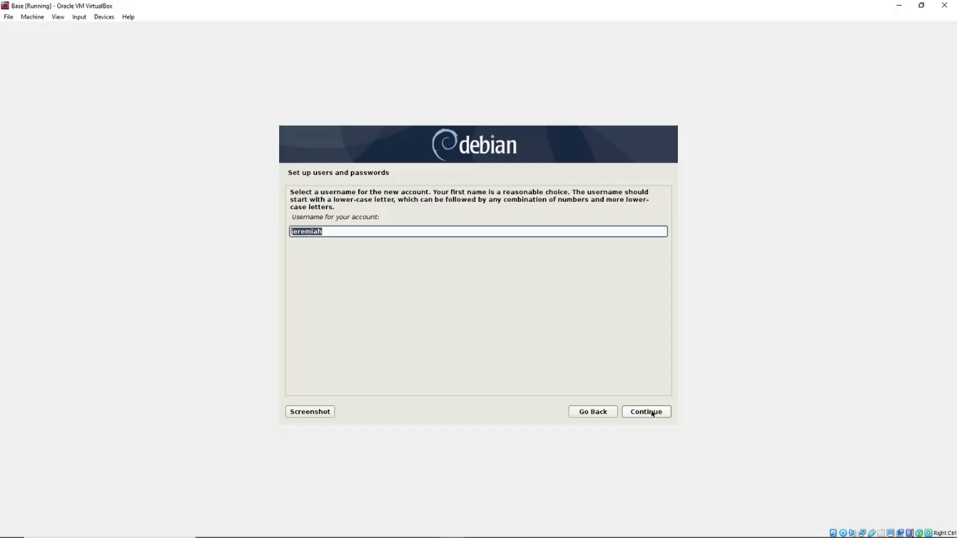
left_click(336, 231)
left_click_drag(336, 232, 279, 235)
type("jkellogg")
left_click(654, 416)
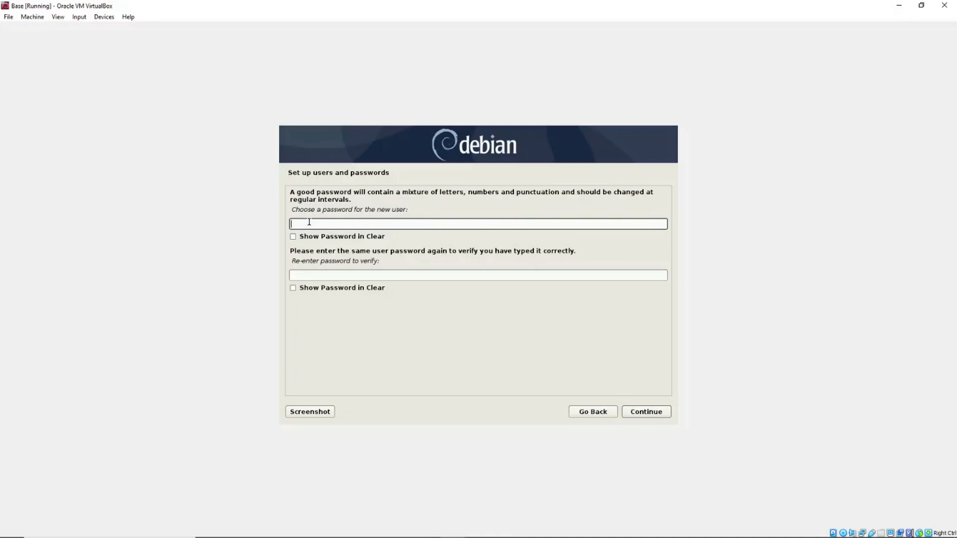
Step: Enter the new user's password and confirm it in the re-enter field
type("********")
left_click(320, 277)
type("********")
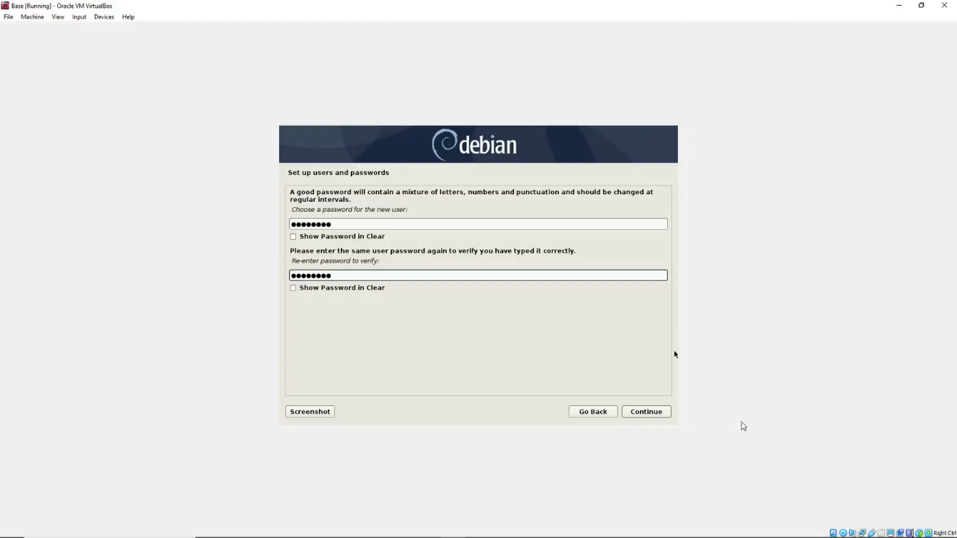
left_click(653, 417)
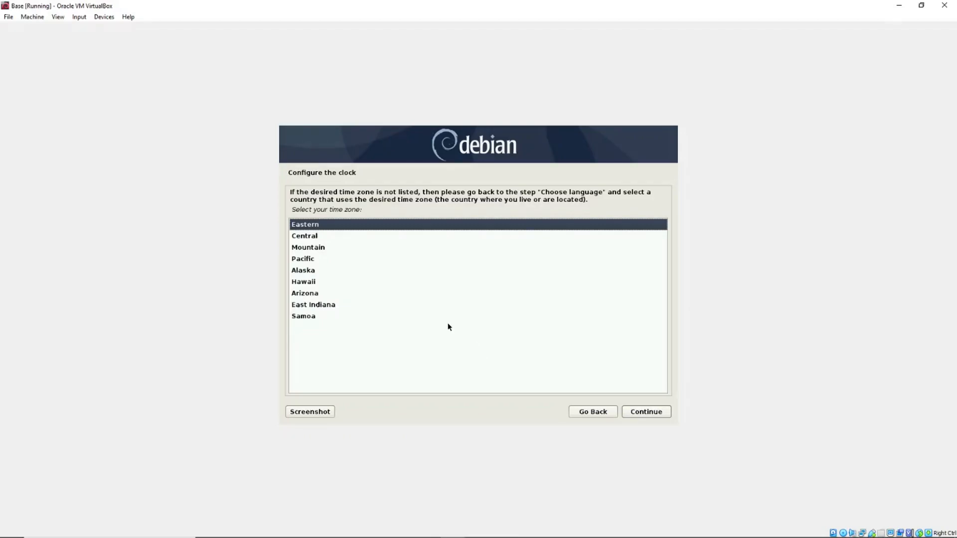
Step: Choose Pacific as the time zone
left_click(305, 259)
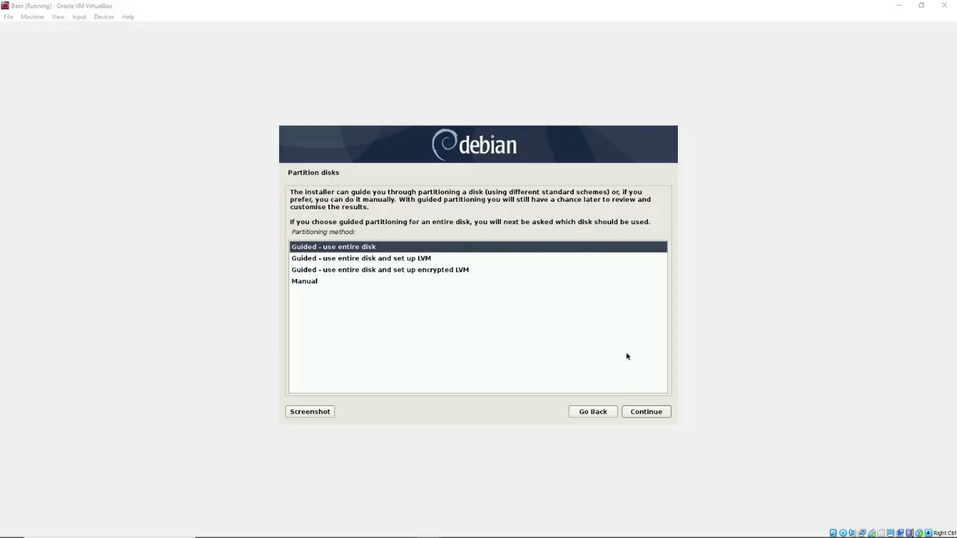
Step: Accept 'Guided - use entire disk' as the partitioning method
left_click(649, 413)
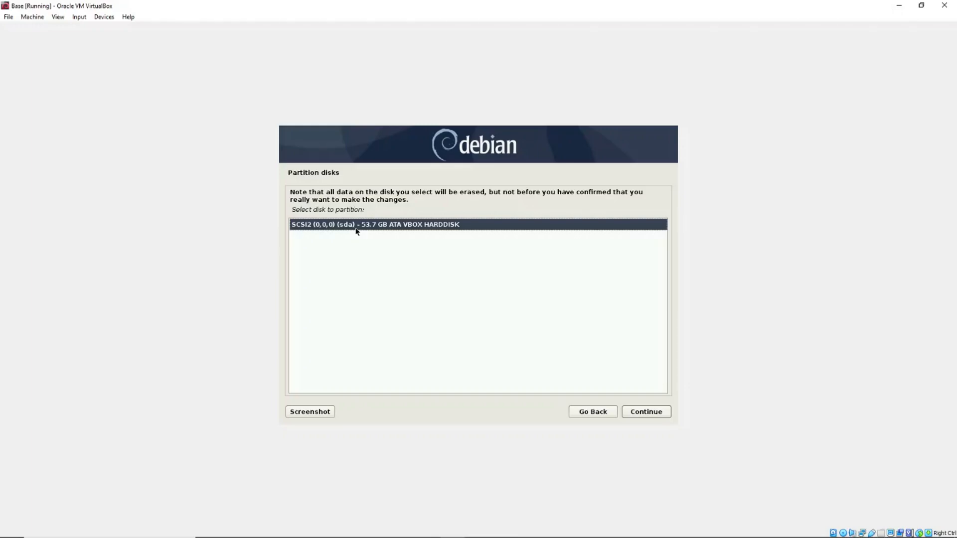
Step: Select the 53.7 GB SCSI2 (sda) VBOX HARDDISK for partitioning
left_click(651, 414)
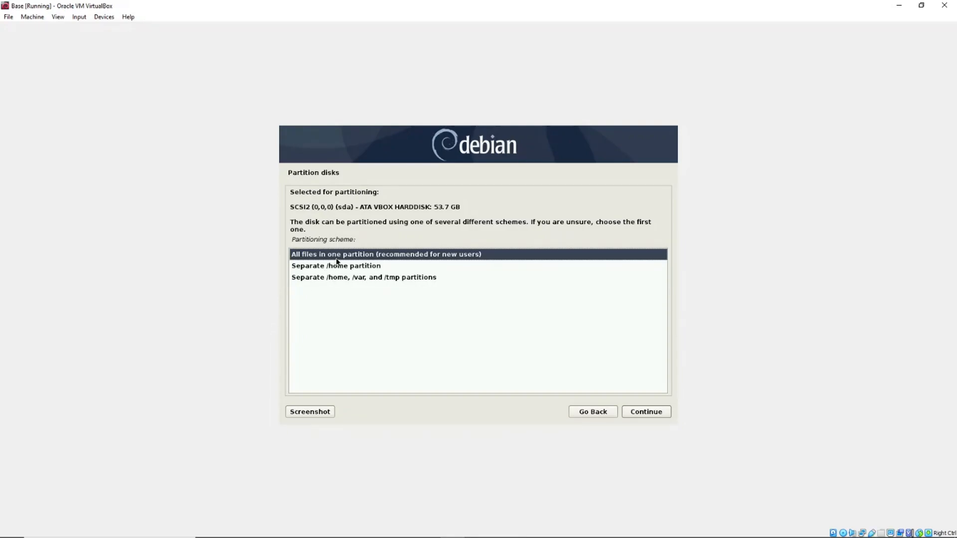
Step: Accept the 'All files in one partition' scheme
left_click(654, 416)
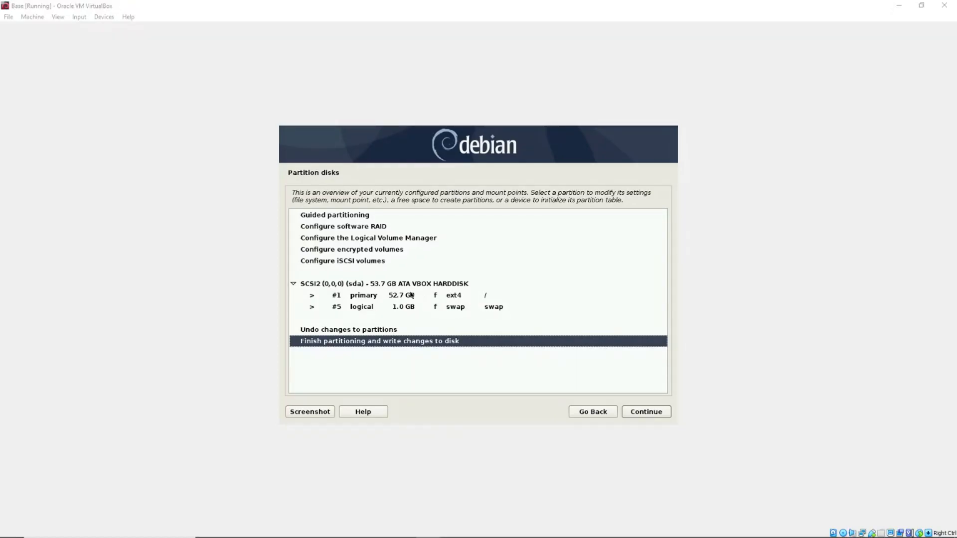
Step: Inspect the 52.7 GB ext4 root and 1.0 GB swap partitions in the overview
left_click(492, 296)
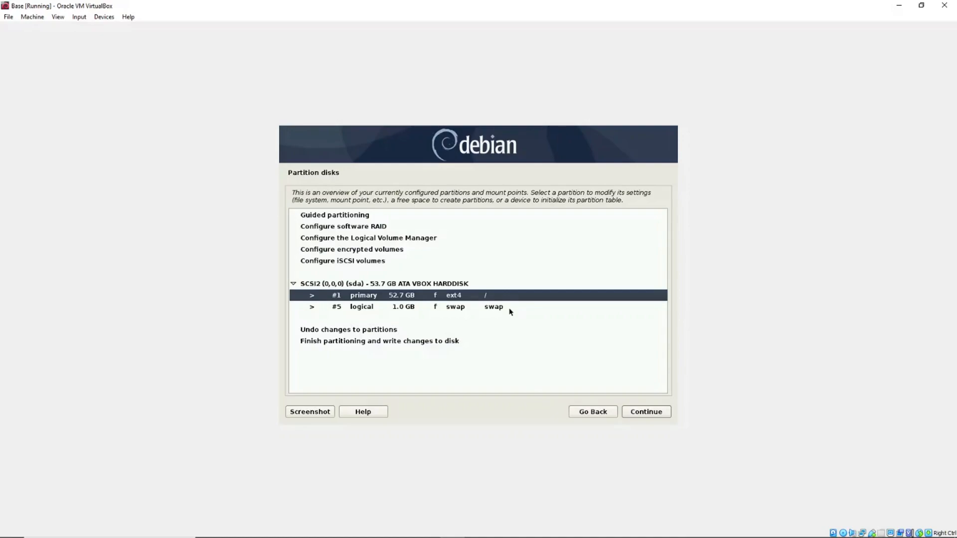
left_click(509, 307)
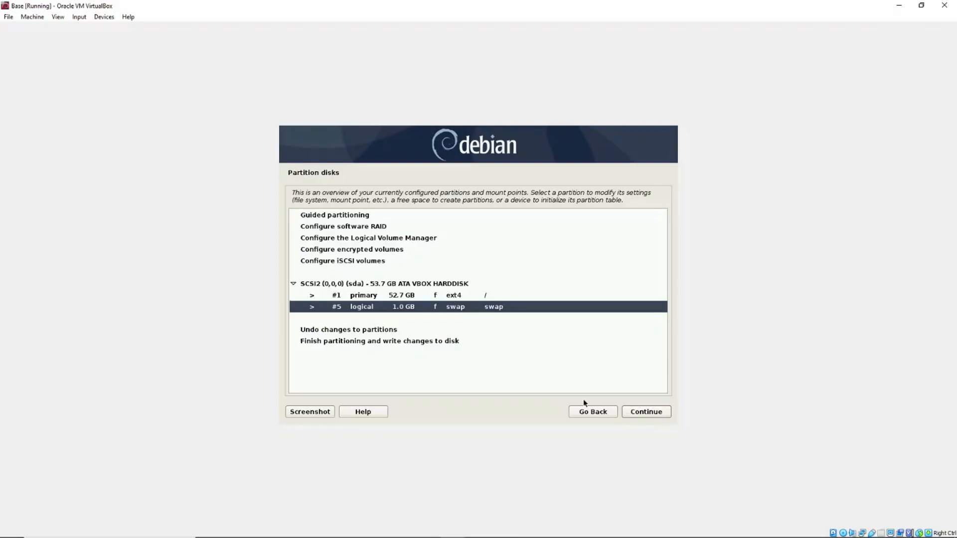
Step: Create a new empty partition table on SCSI2 (sda), leaving 53.7 GB free space
left_click(648, 415)
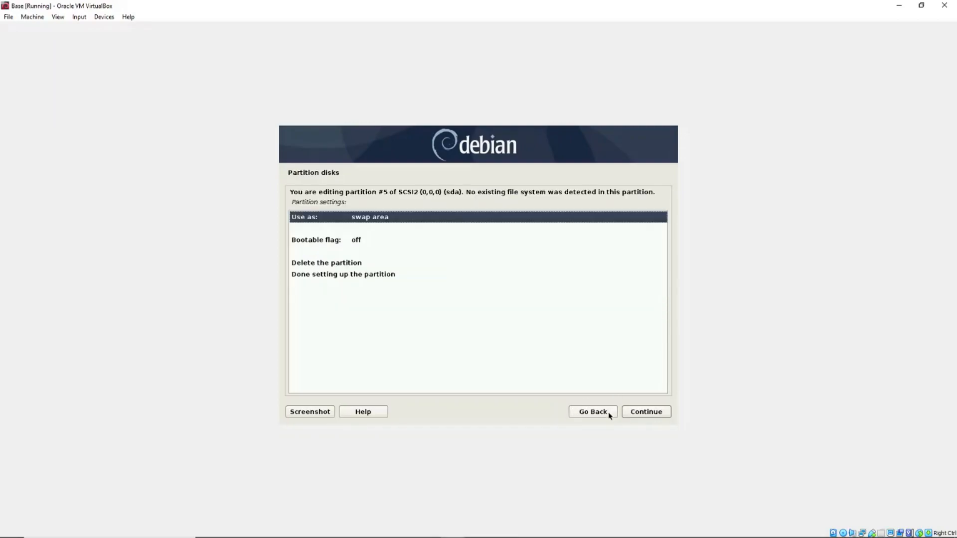
left_click(583, 414)
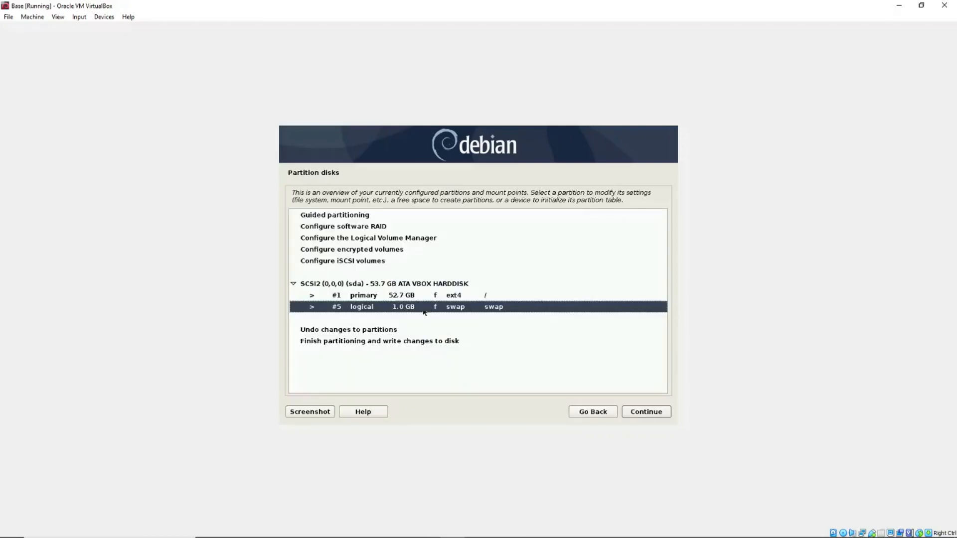
left_click(382, 283)
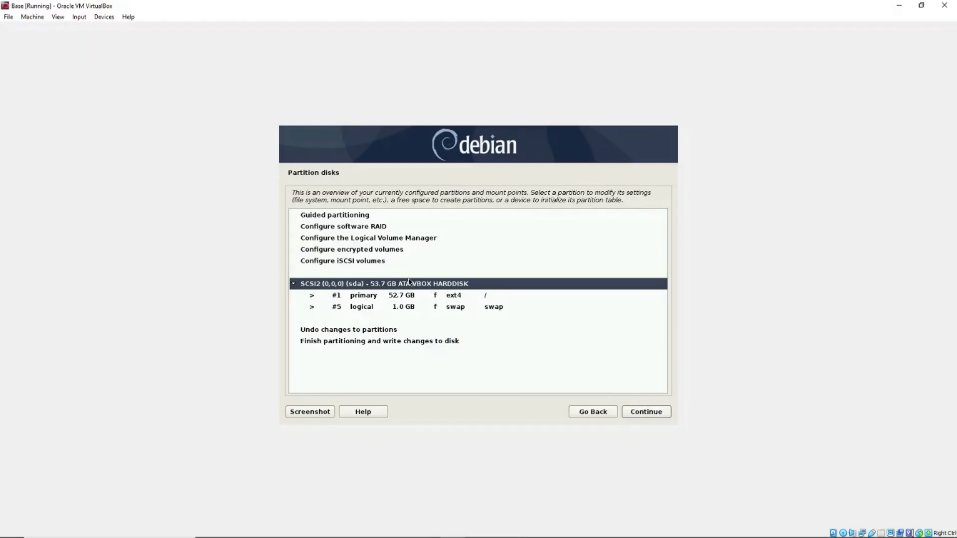
left_click(644, 414)
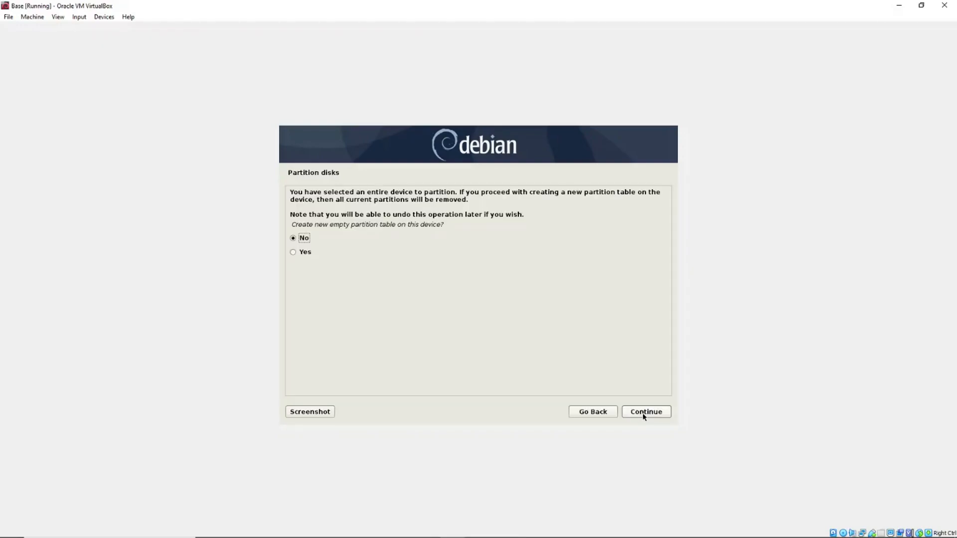
left_click(643, 414)
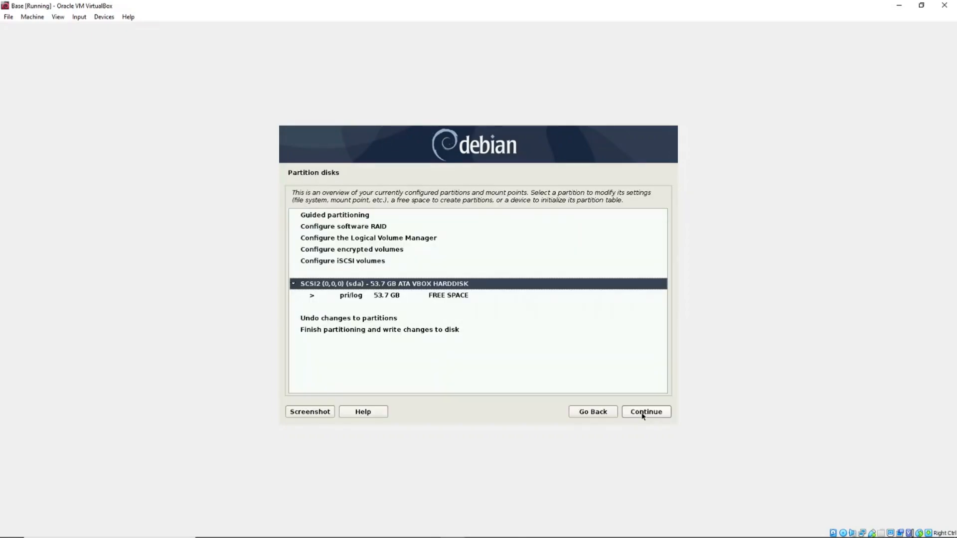
left_click(372, 220)
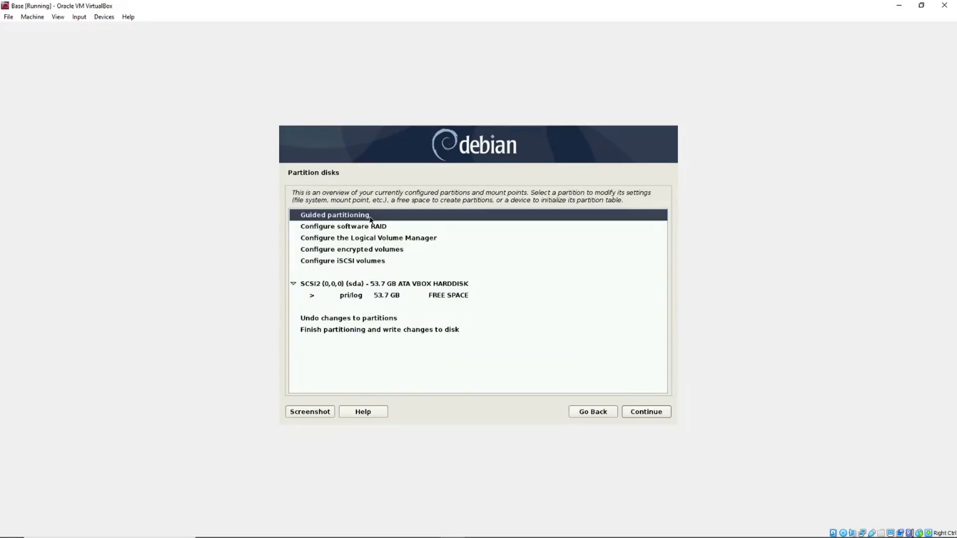
Step: Rerun guided partitioning on sda with the default scheme: 52.7 GB ext4 root plus 1.0 GB swap
left_click(652, 415)
left_click(652, 415)
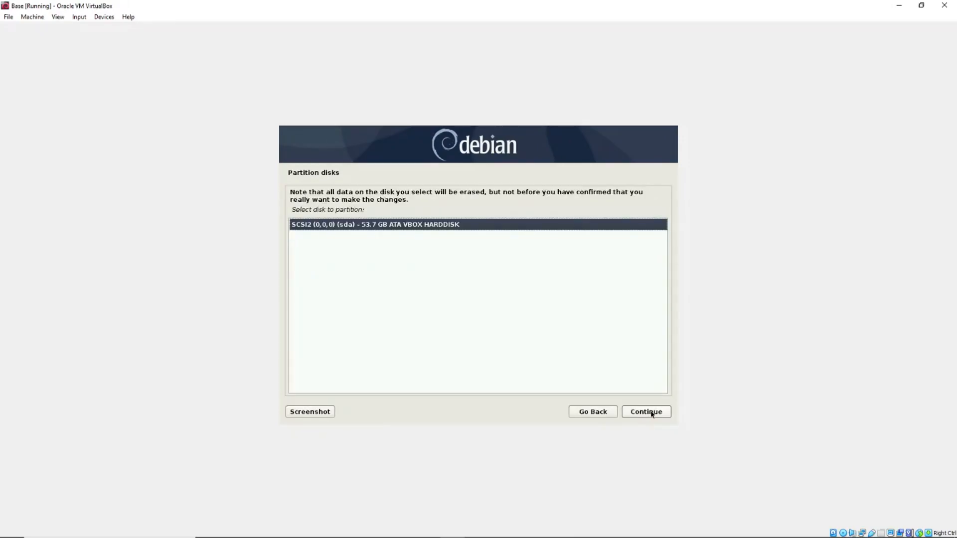
double_click(420, 224)
left_click(654, 416)
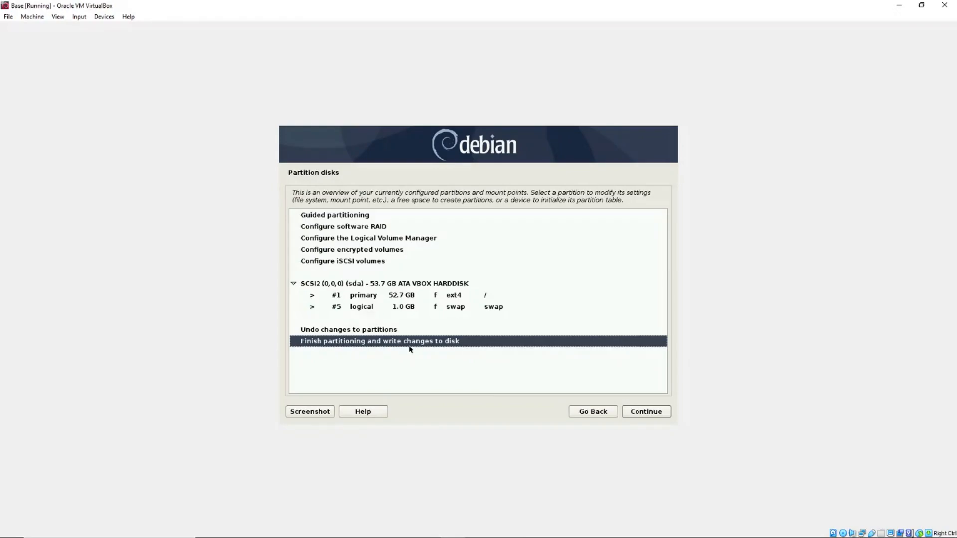
Step: Finish partitioning, answer Yes to writing the changes to disk, and start the base system install
left_click(659, 416)
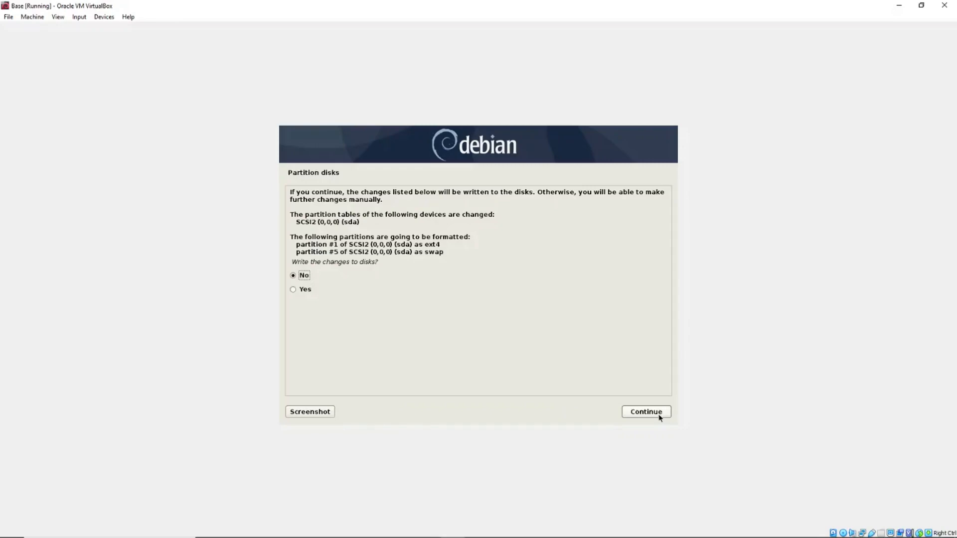
left_click(302, 290)
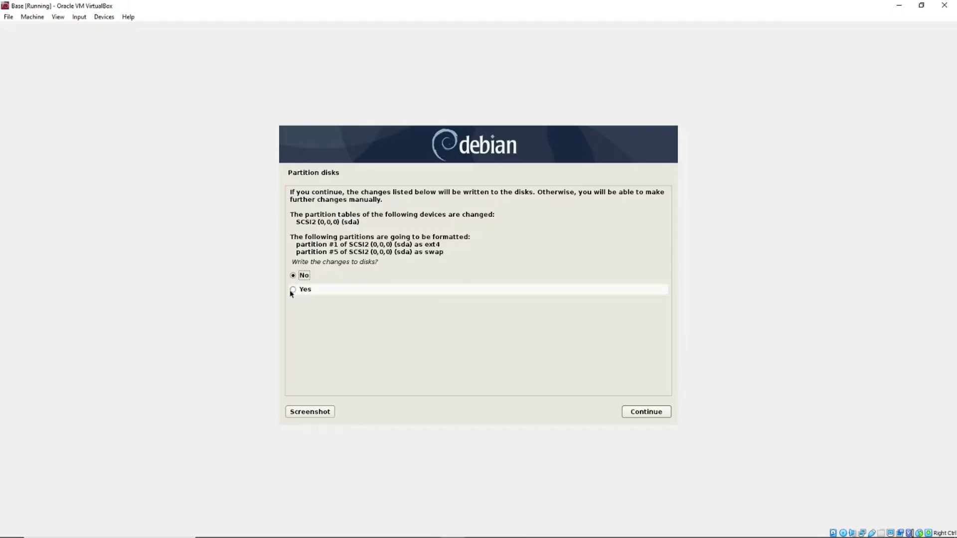
left_click(647, 412)
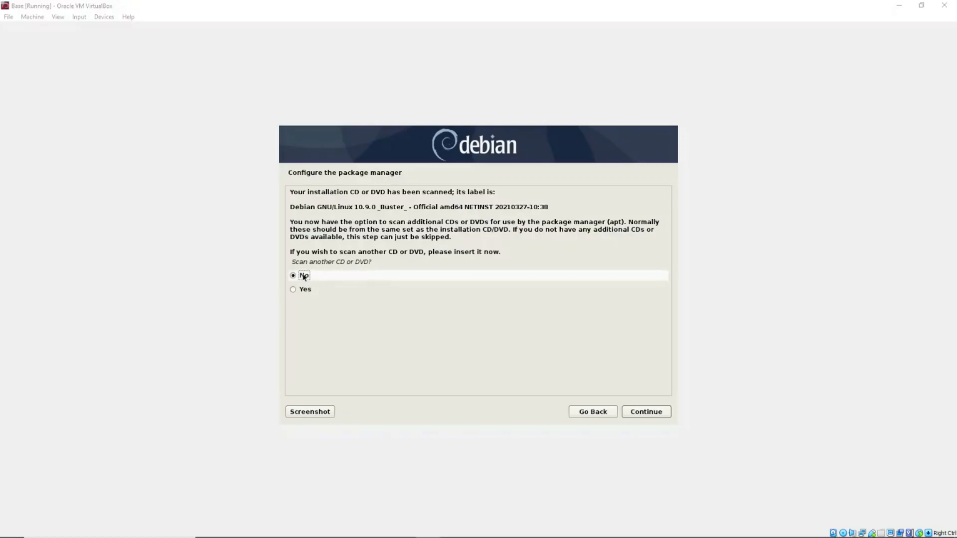
Step: Answer No to scanning another installation CD or DVD
left_click(641, 414)
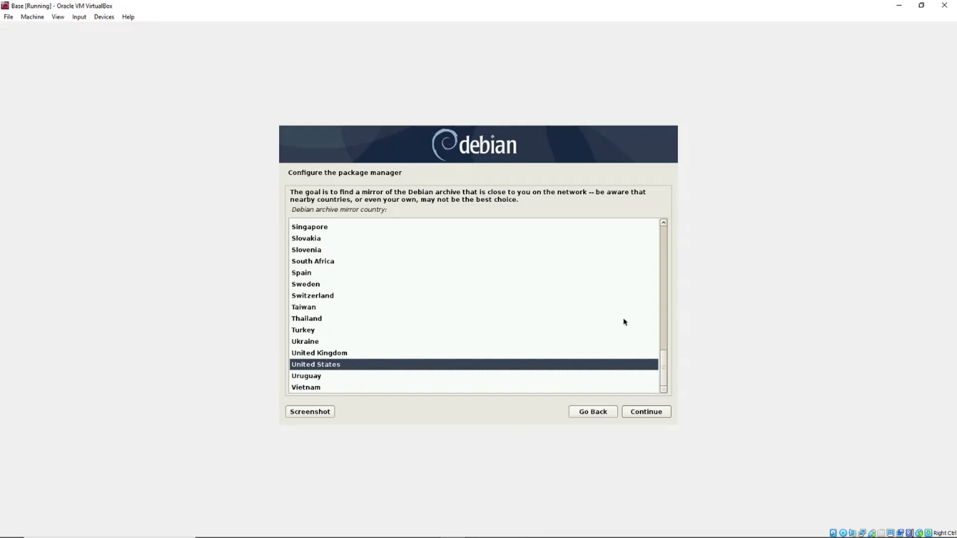
Step: Keep United States as the Debian archive mirror country
left_click(663, 412)
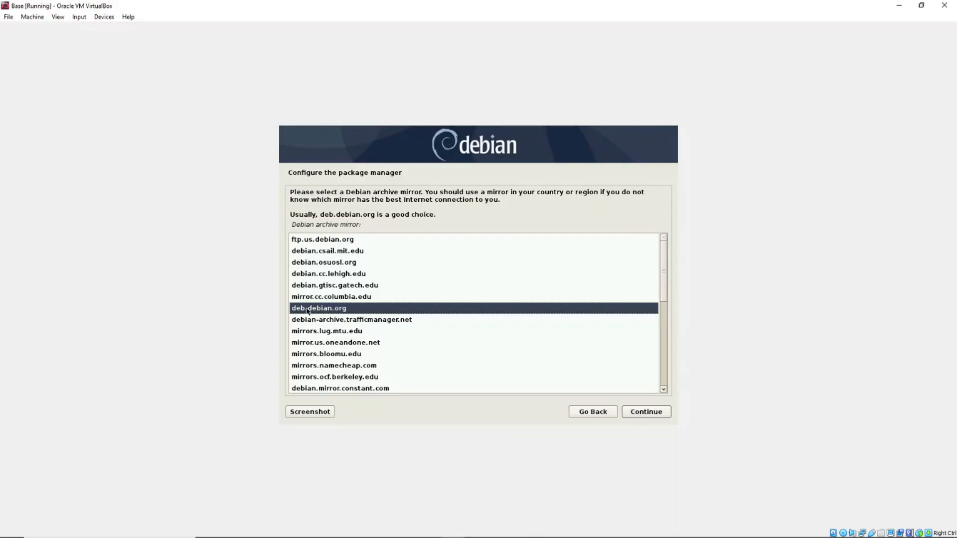
Step: Choose debian.osuosl.org from the Debian archive mirror list
left_click(349, 263)
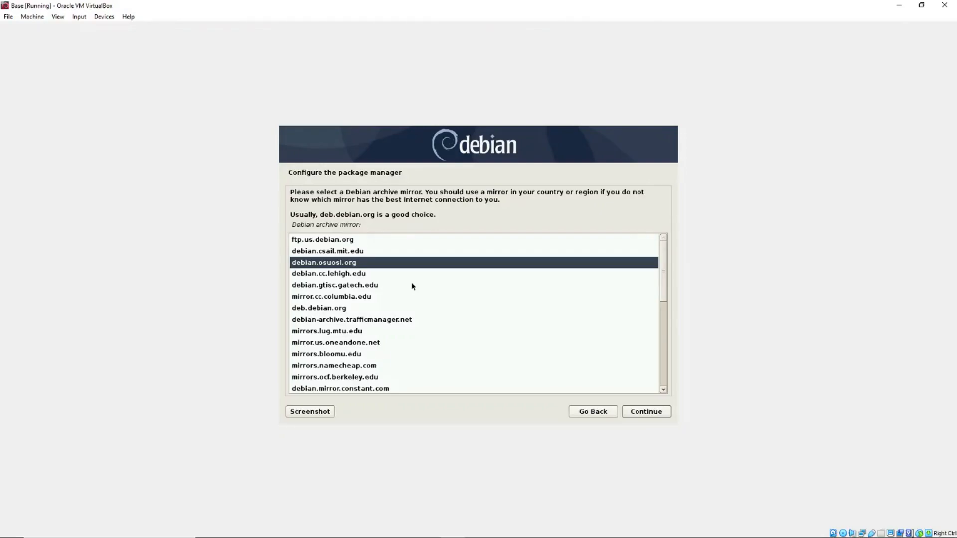
double_click(340, 264)
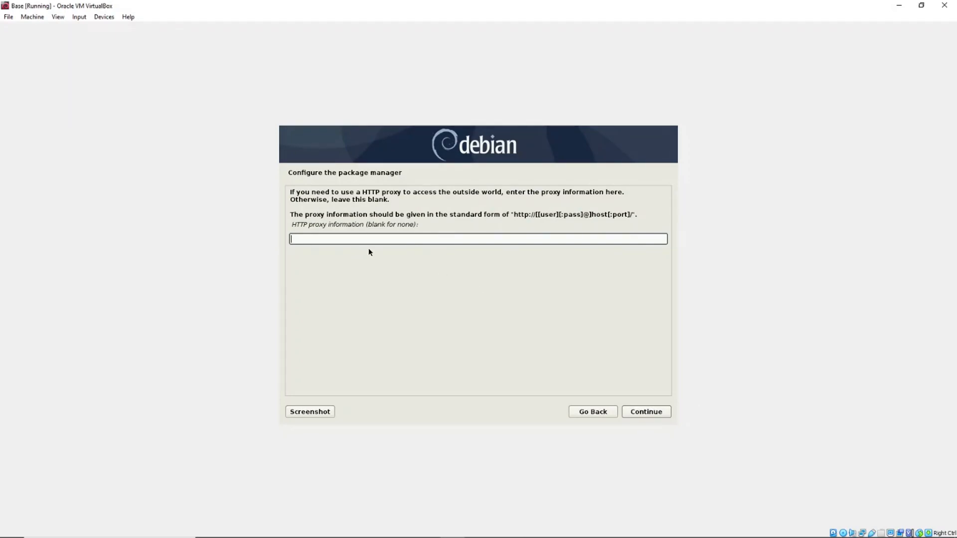
Step: Proceed with the HTTP proxy field left empty
left_click(654, 412)
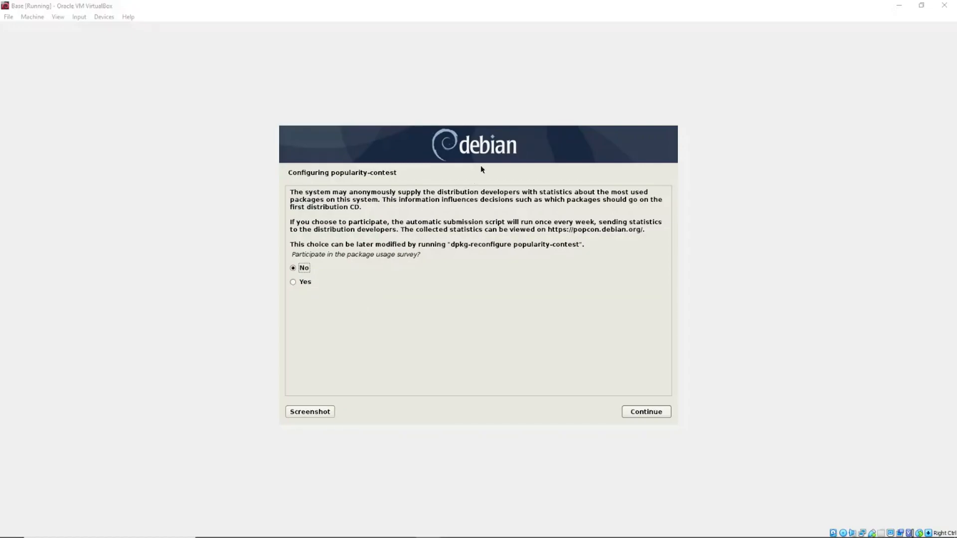
Step: Answer Yes to the popularity-contest package usage survey
left_click(294, 283)
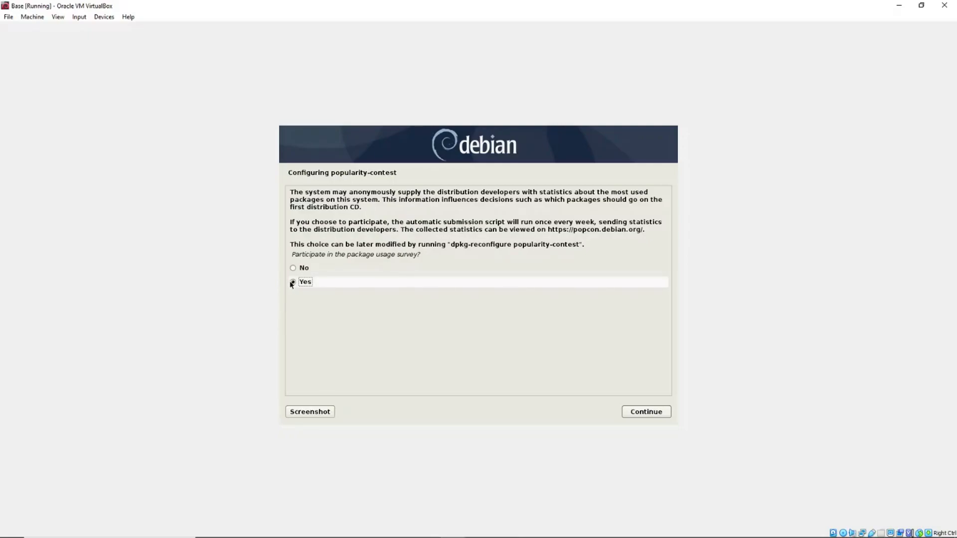
left_click(646, 413)
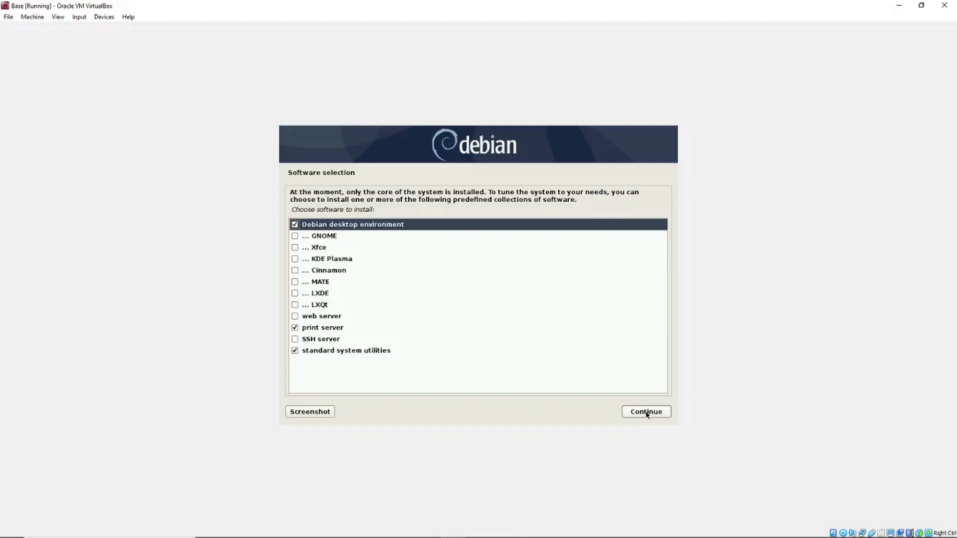
Step: Untick the desktop environment and print server, tick SSH server, and install the selection
key("Control_R")
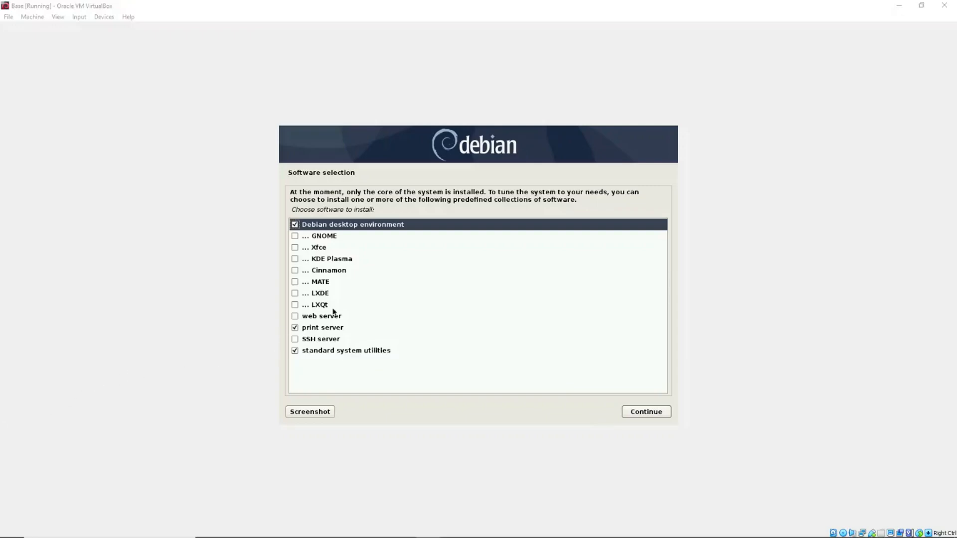
left_click(295, 225)
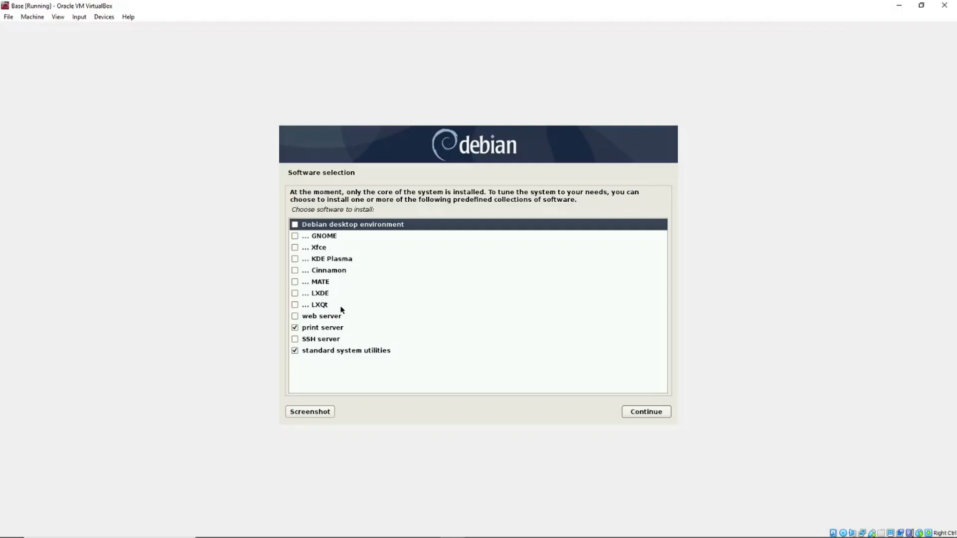
left_click(294, 330)
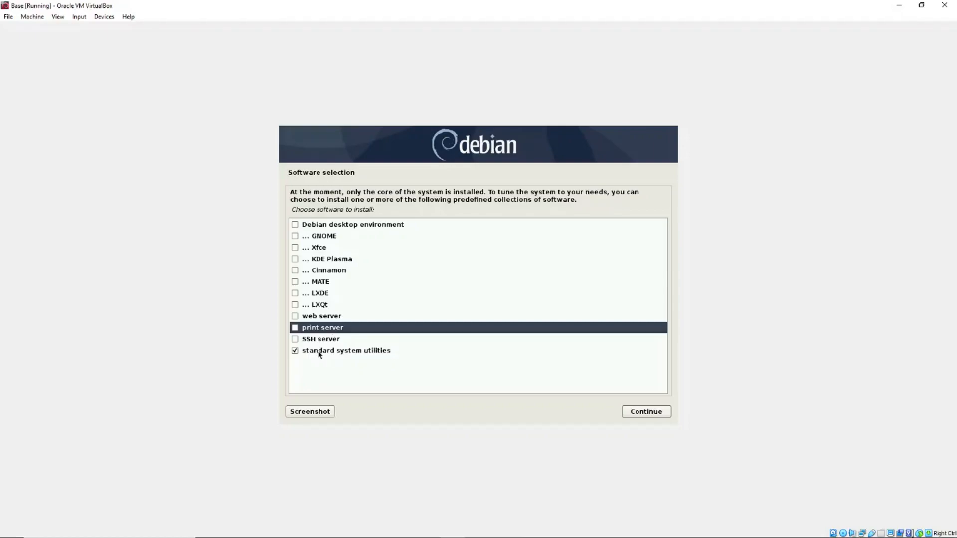
left_click(295, 340)
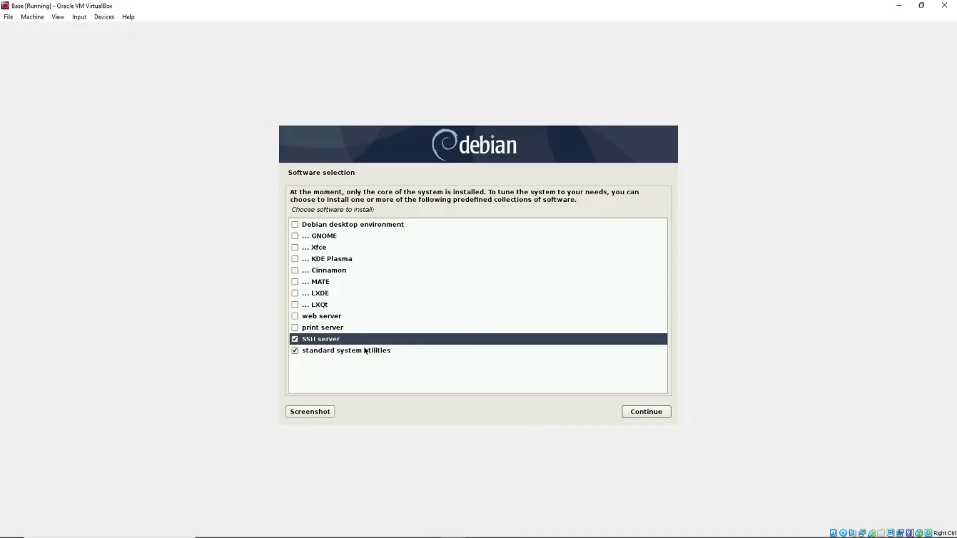
left_click(643, 411)
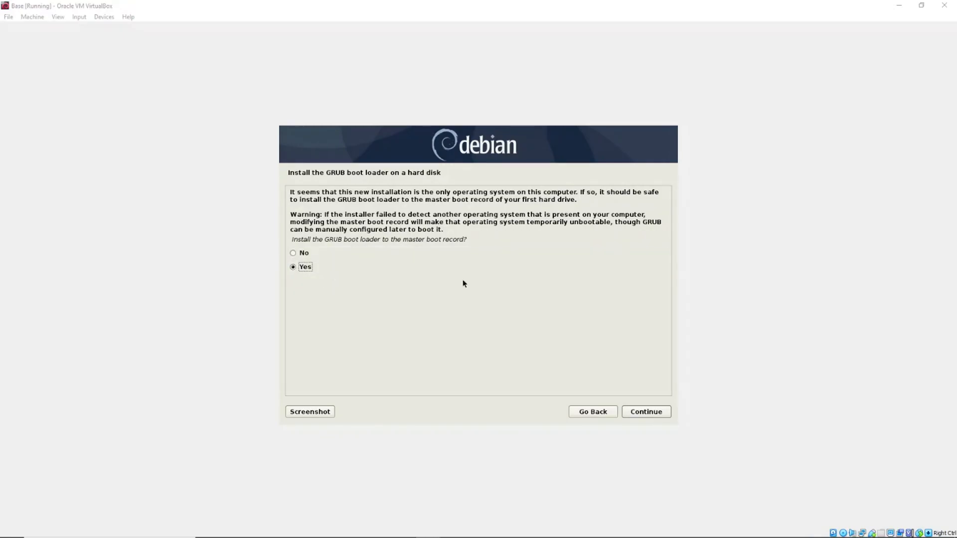
Step: Confirm Yes to installing GRUB on the master boot record
left_click(655, 413)
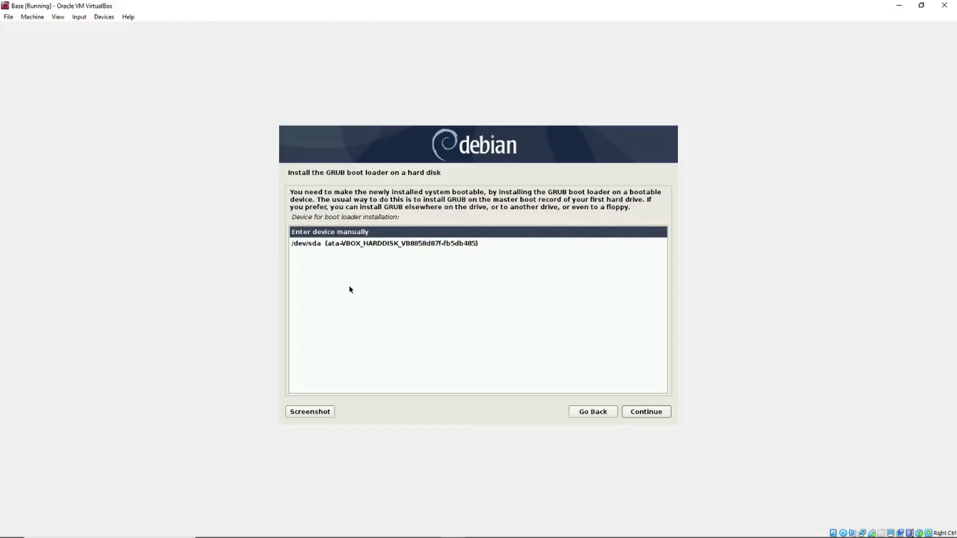
Step: Install the GRUB boot loader onto /dev/sda
left_click(344, 244)
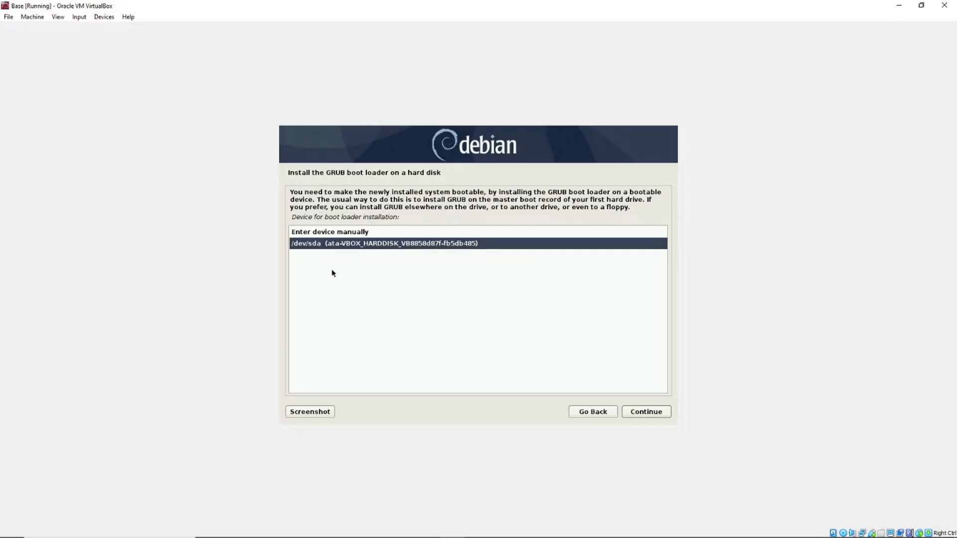
left_click(648, 415)
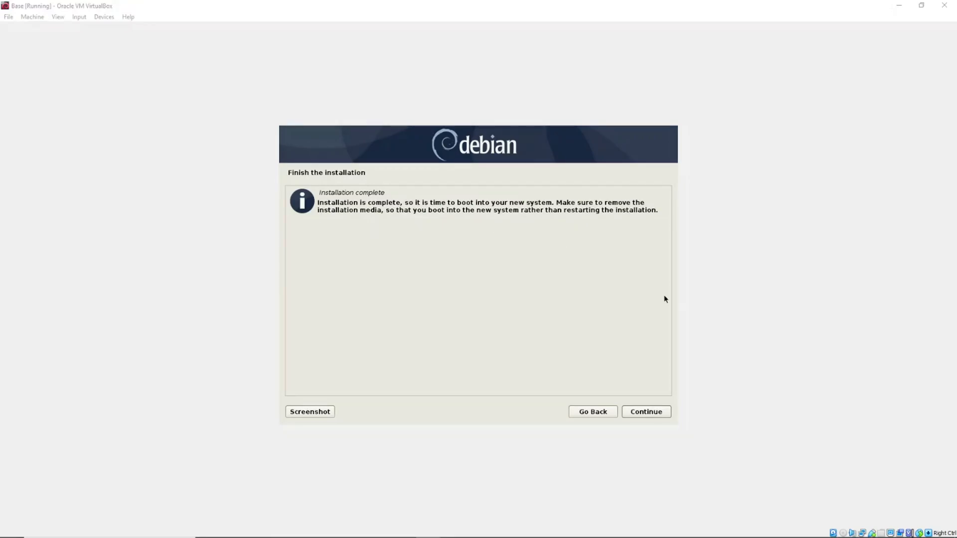
Step: Dismiss the Installation complete screen so the Base server reboots into Debian
left_click(640, 414)
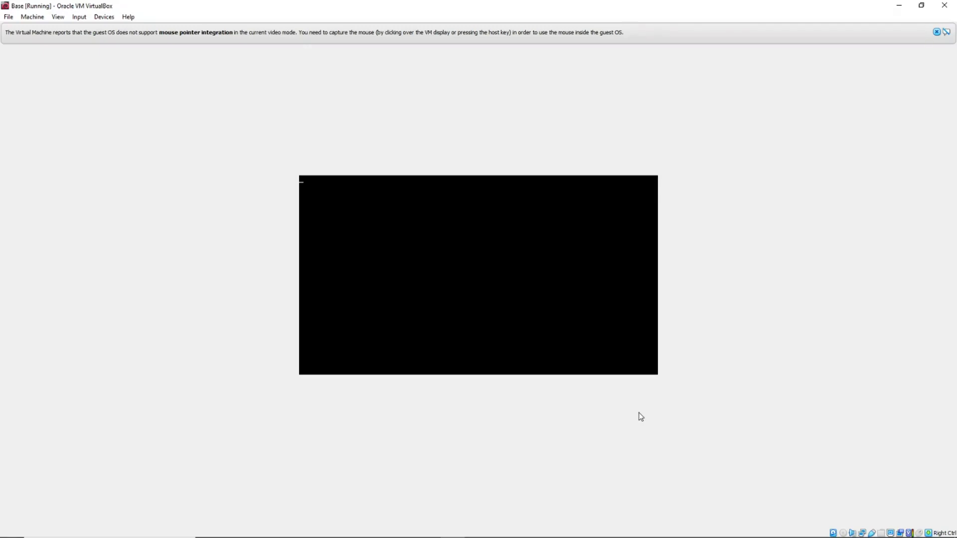
Step: Dismiss the mouse-integration notice and log in at the Base console with the regular user's username
left_click(937, 32)
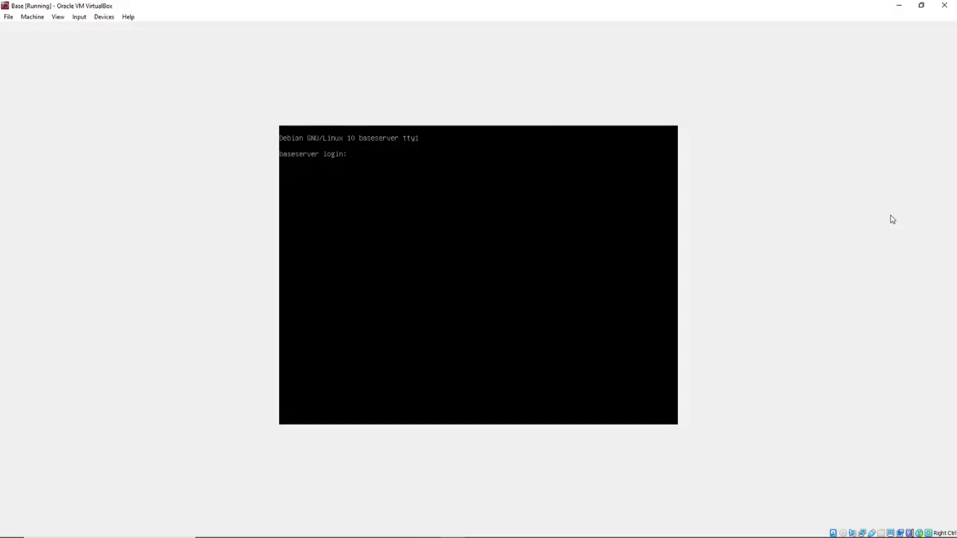
type("jkellogg")
key("Return")
key("Return")
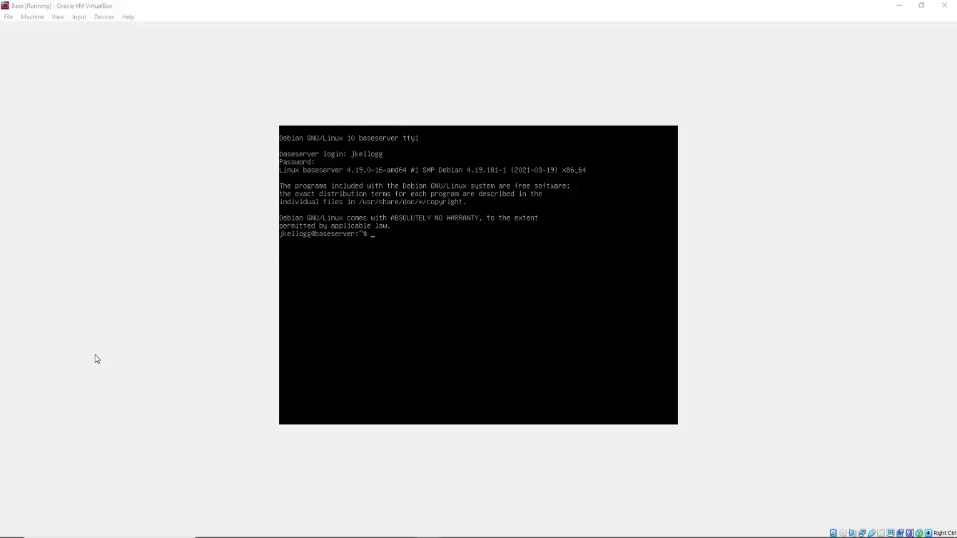
Step: Shut down the Base server with 'sudo shutdown now', entering the sudo password
left_click(96, 356)
type("sudo shutdown now")
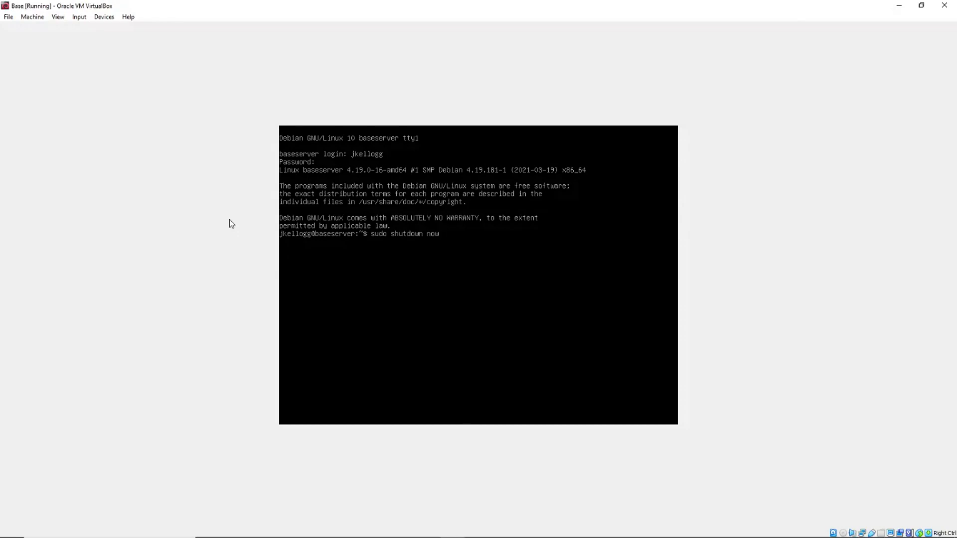
key("BackSpace")
key("BackSpace")
key("BackSpace")
key("BackSpace")
key("BackSpace")
key("BackSpace")
key("BackSpace")
key("BackSpace")
key("BackSpace")
key("BackSpace")
key("BackSpace")
key("BackSpace")
type("shutdown now")
key("Return")
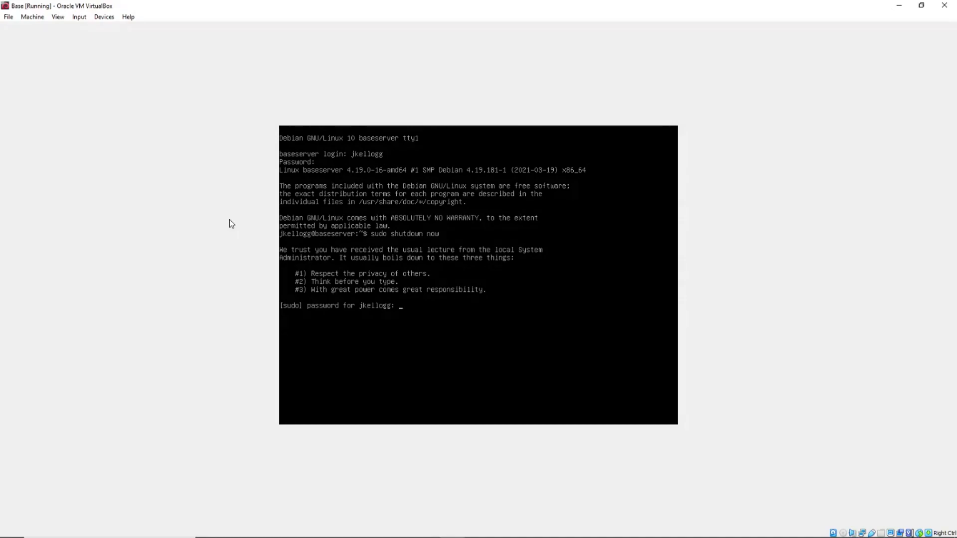
key("Return")
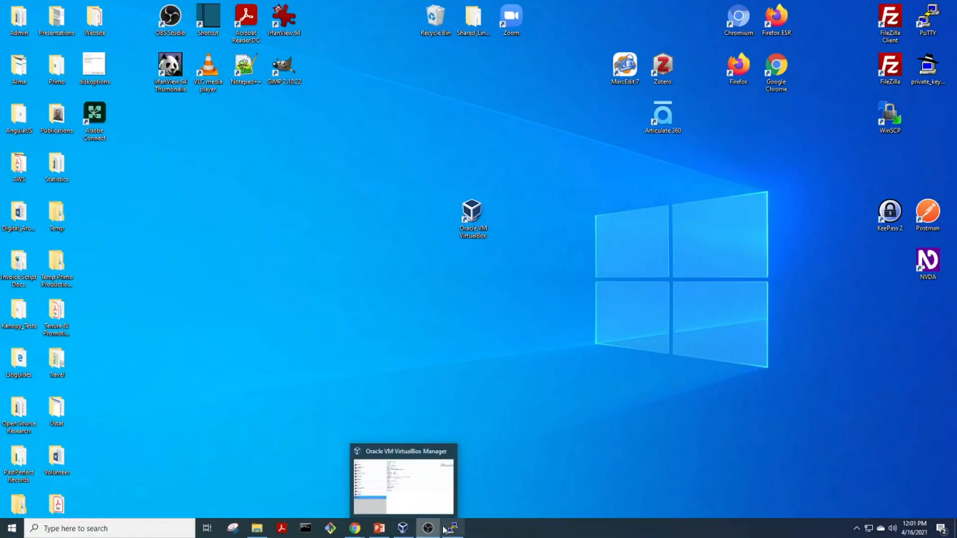
Step: Restore the VirtualBox Manager window and bring up the powered-off Base VM's context menu
left_click(411, 496)
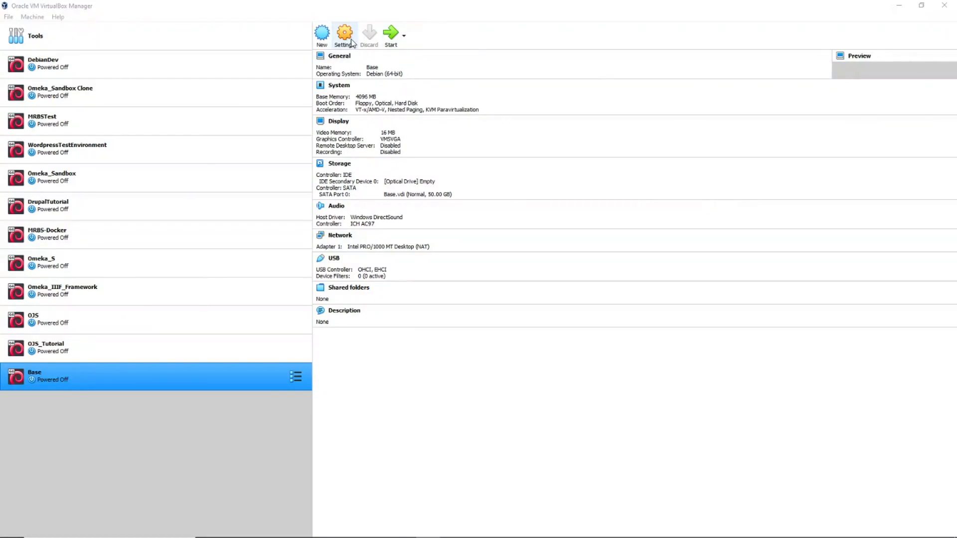
right_click(137, 378)
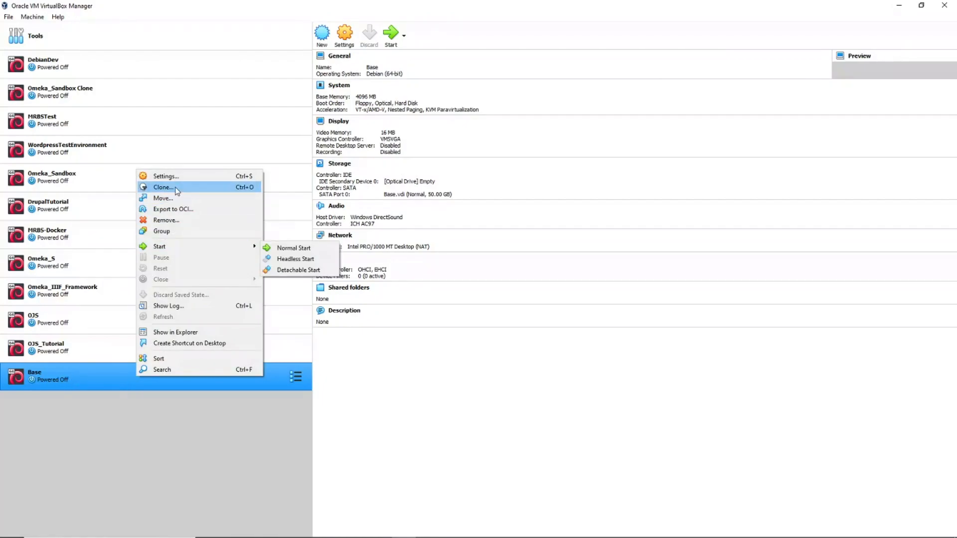
Step: Open the Base VM's Settings on the General page's Advanced tab
left_click(165, 177)
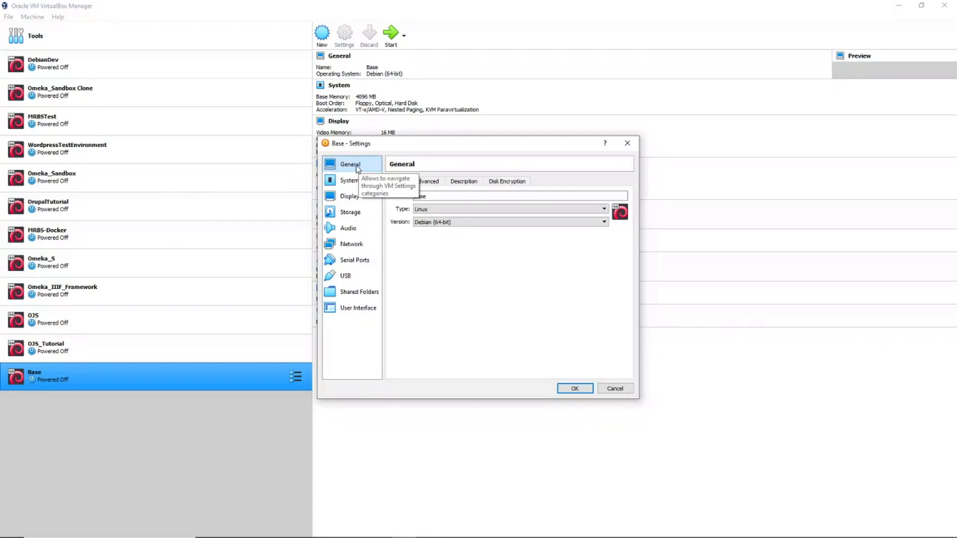
left_click(428, 183)
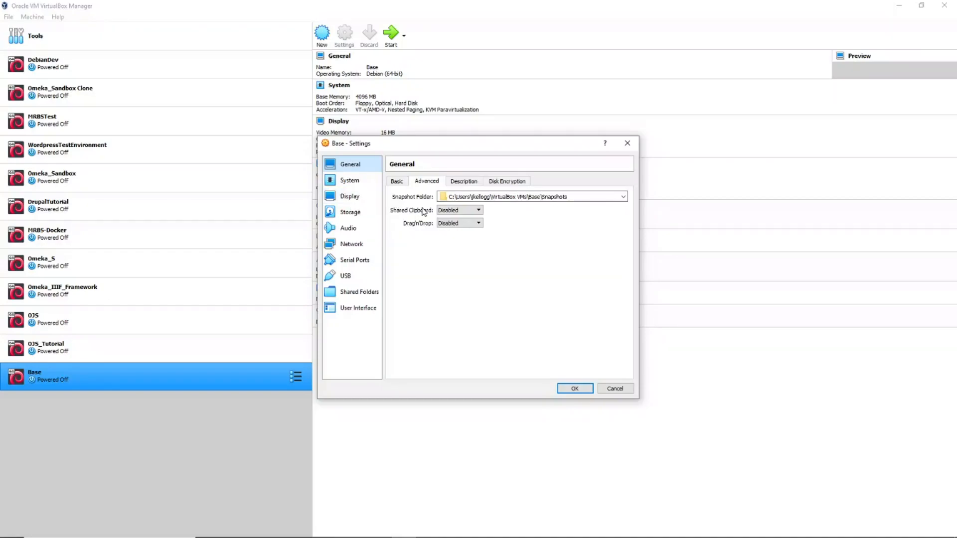
Step: Set Shared Clipboard and Drag'n'Drop both to Bidirectional, then go to the Network page
left_click(479, 211)
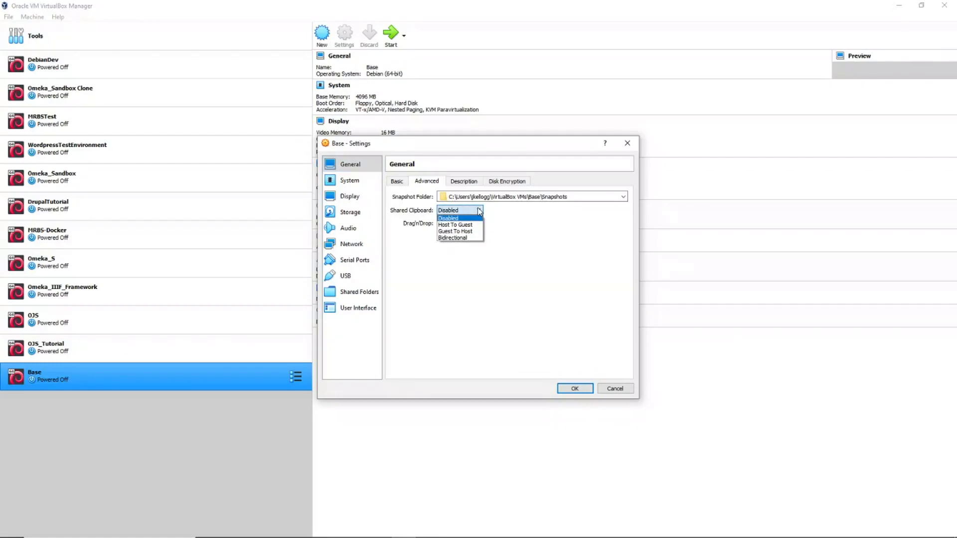
left_click(464, 238)
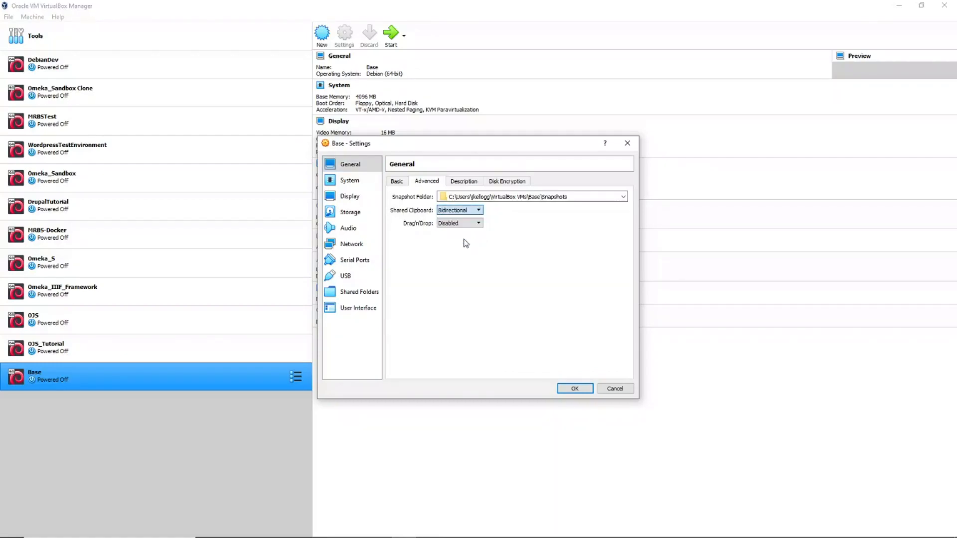
left_click(478, 212)
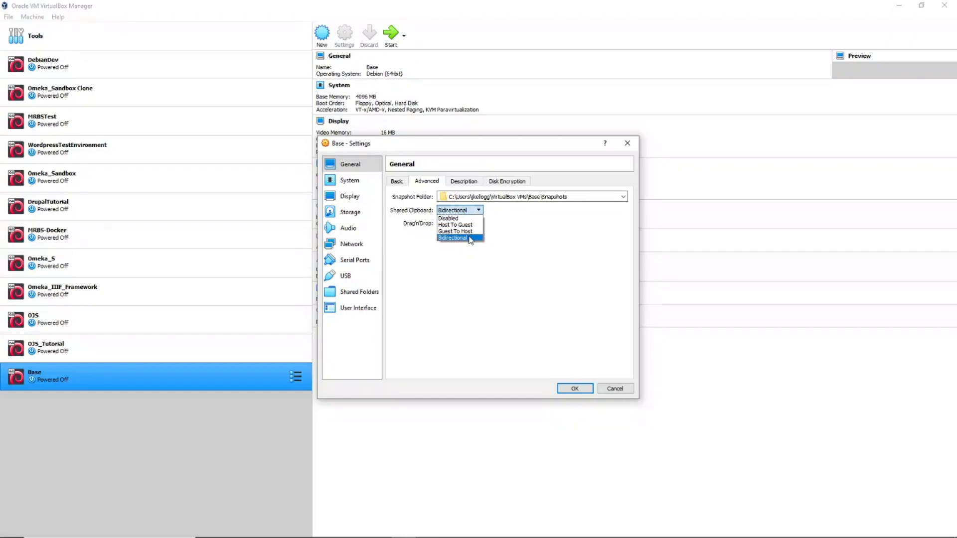
left_click(471, 237)
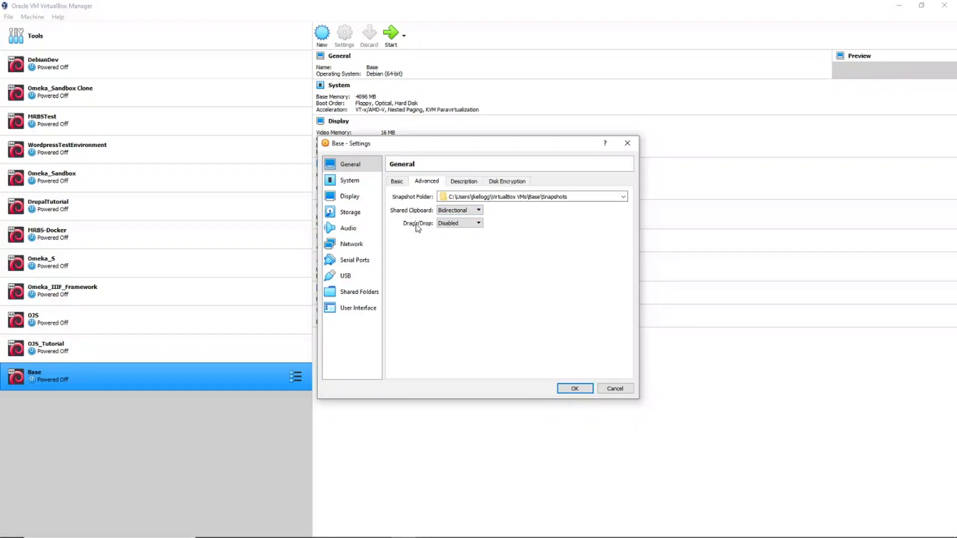
left_click(480, 224)
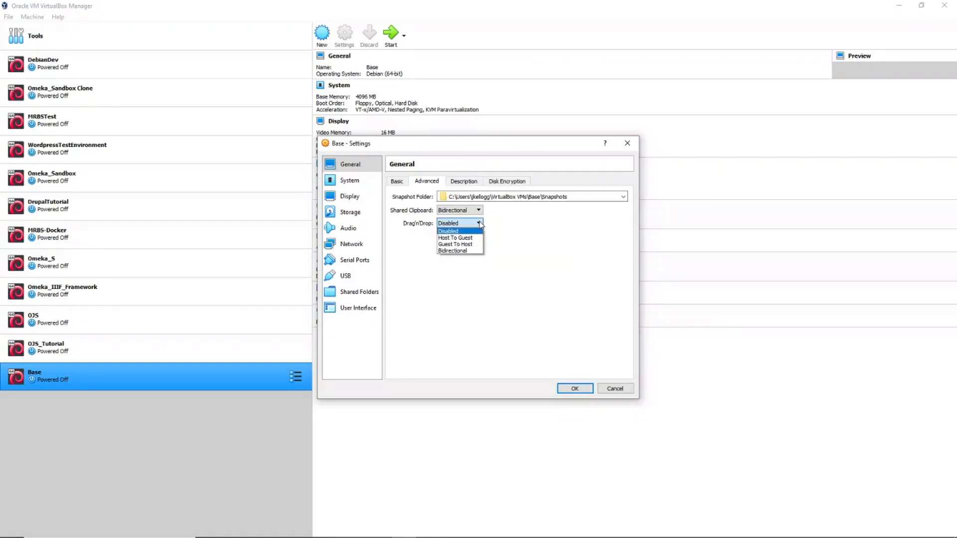
left_click(468, 251)
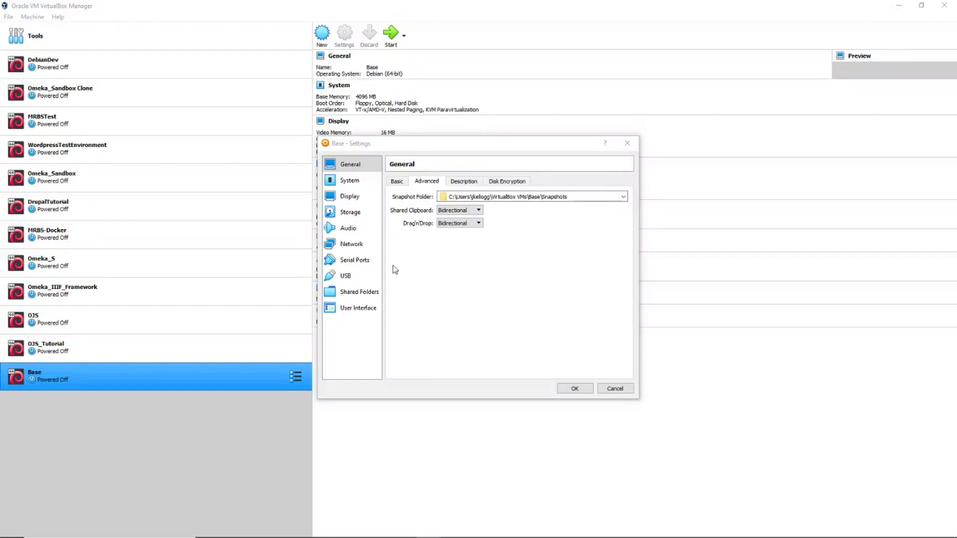
left_click(347, 248)
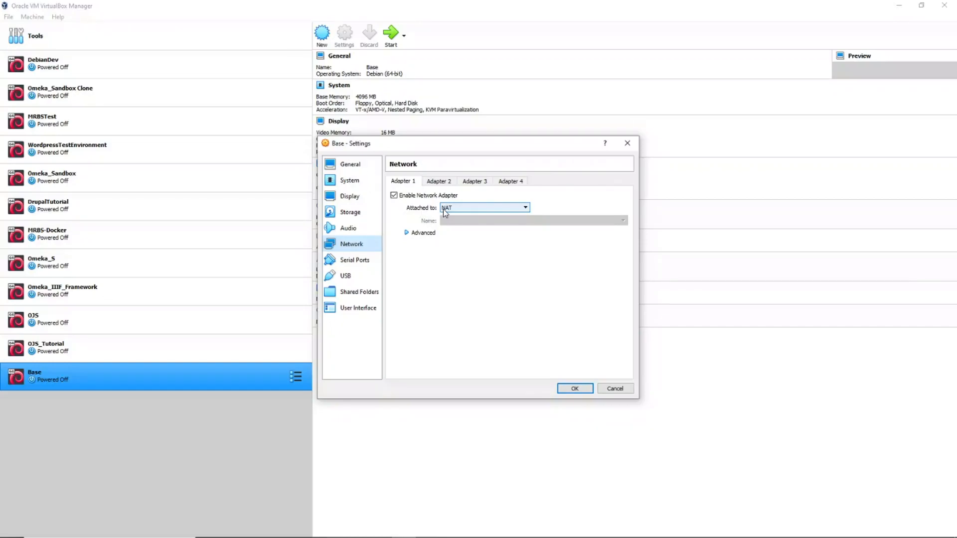
Step: Attach Adapter 1 as Bridged Adapter on the Realtek PCIe GBE Family Controller and save
left_click(525, 207)
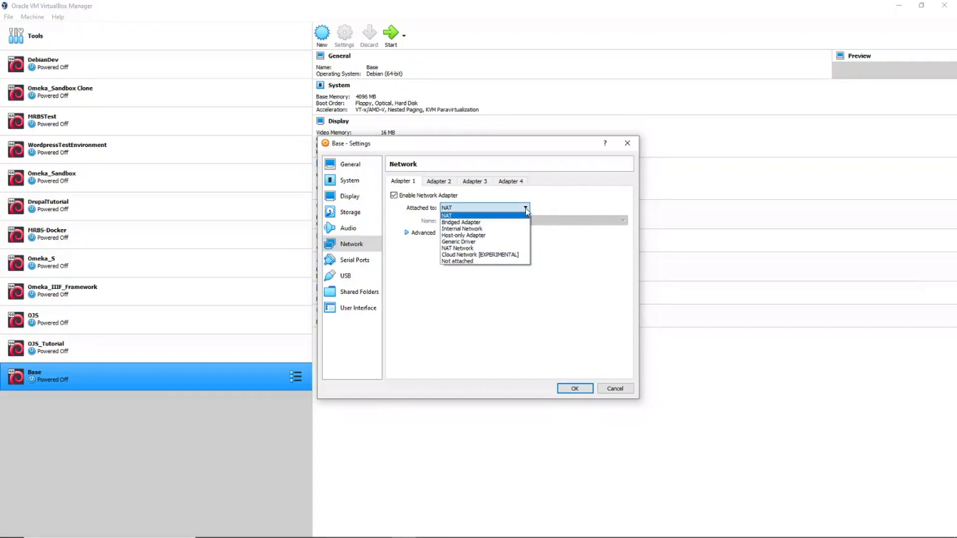
left_click(470, 223)
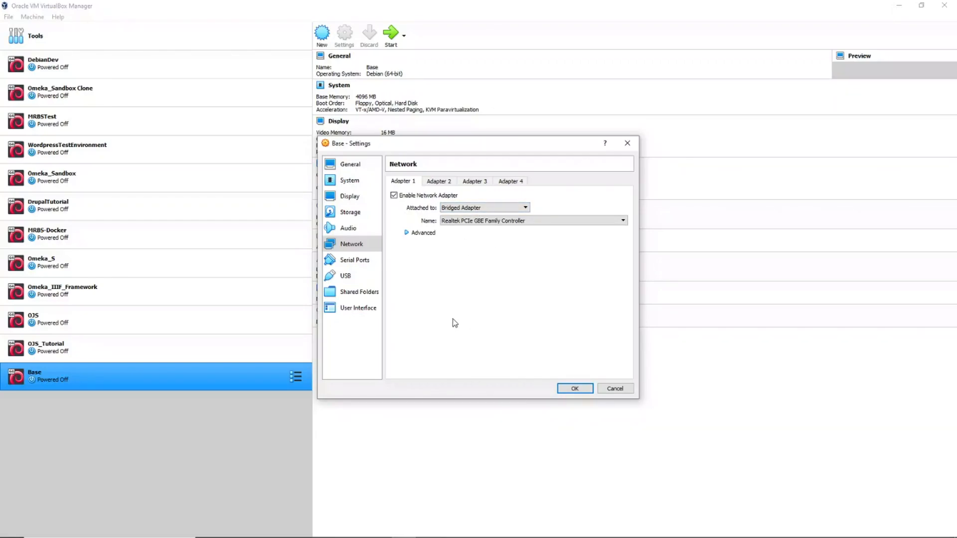
left_click(574, 388)
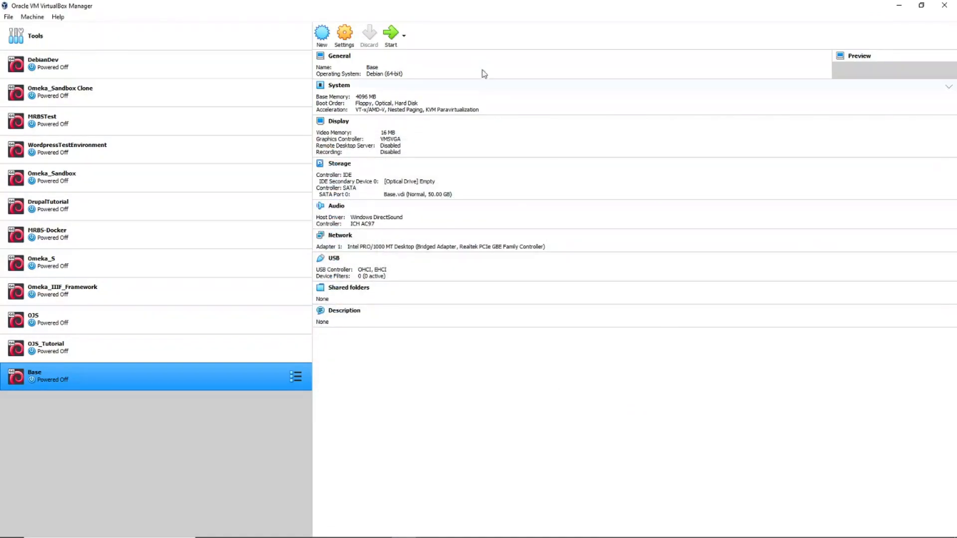
Step: Start the Base VM, dismiss the keyboard-capture notices, and boot the default Debian GRUB entry
left_click(390, 36)
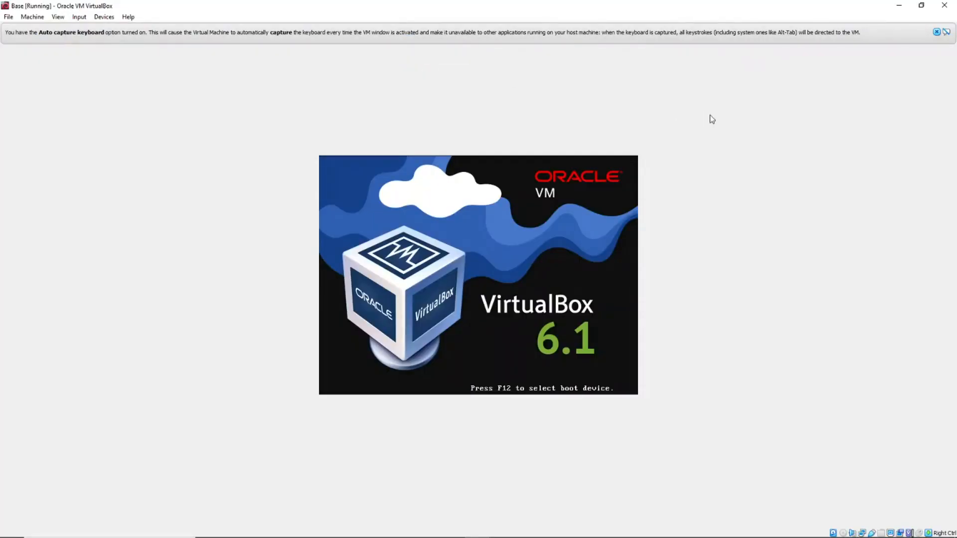
left_click(936, 32)
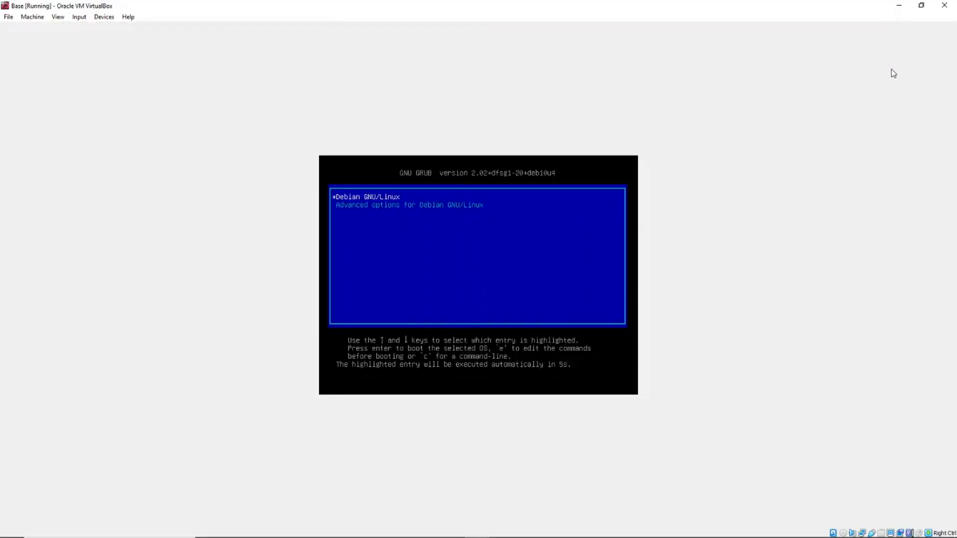
key("Return")
left_click(939, 36)
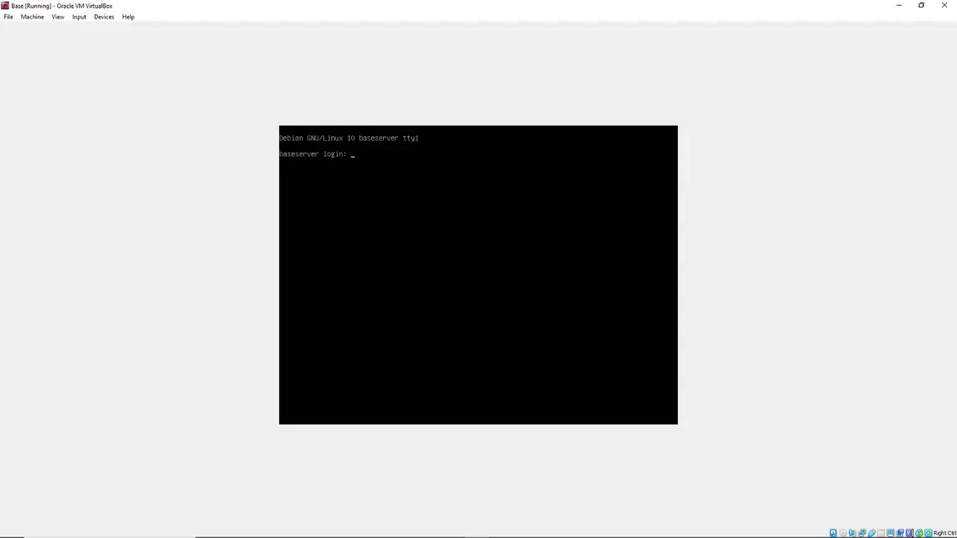
Step: Log in as the regular user and run 'ip address', showing 10.3.20.13/24 on enp0s3
type("jkellogg")
key("Return")
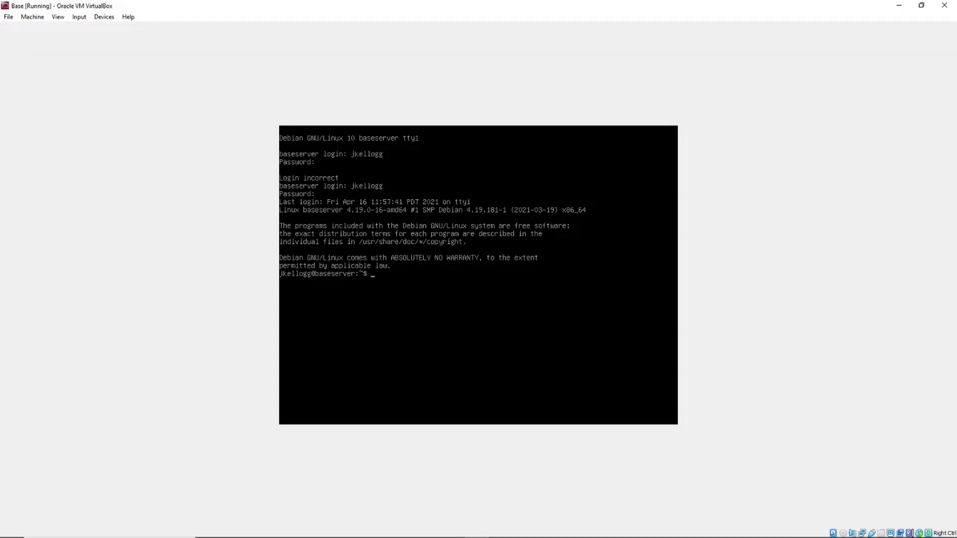
type("ip address")
key("Return")
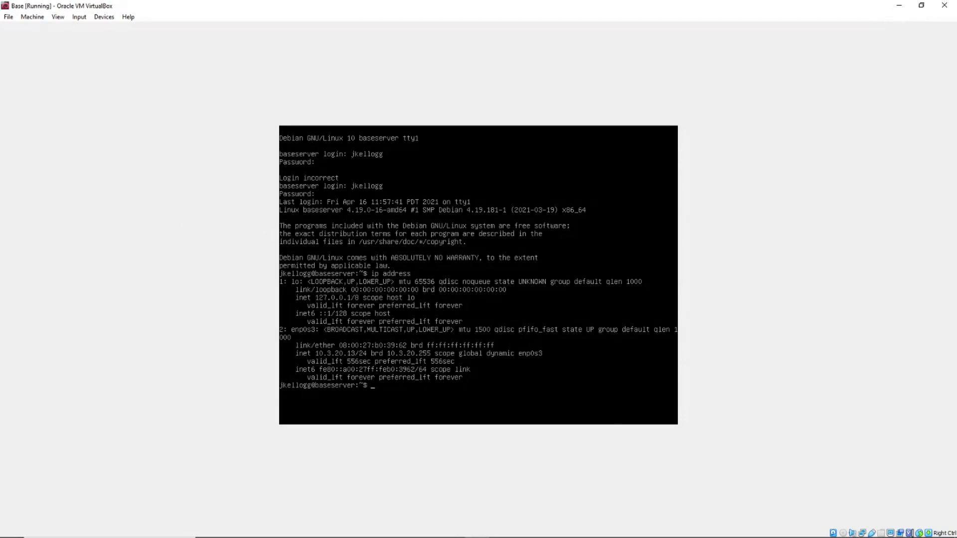
Step: Minimize the Base VM window, start DebianDev, and decline keyboard and mouse capture
left_click(899, 5)
left_click(55, 65)
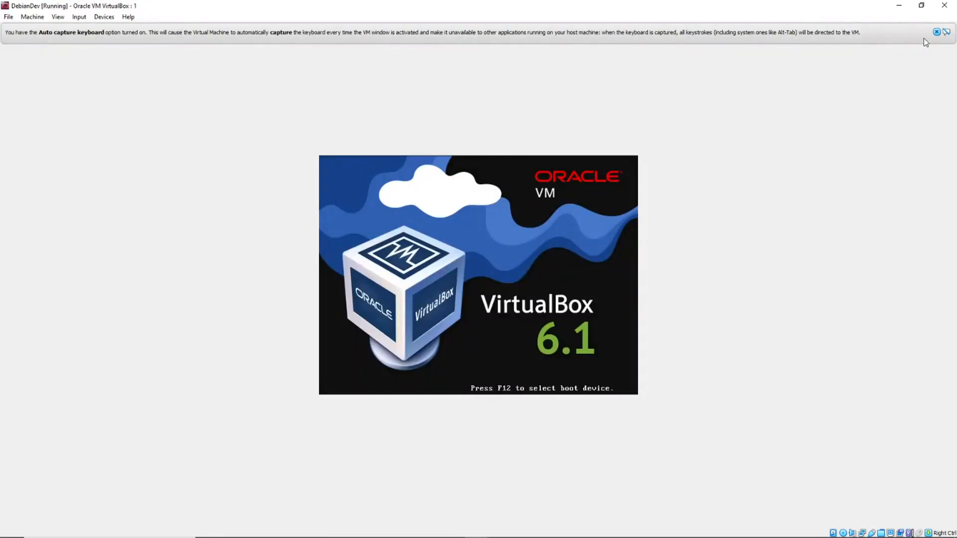
left_click(936, 32)
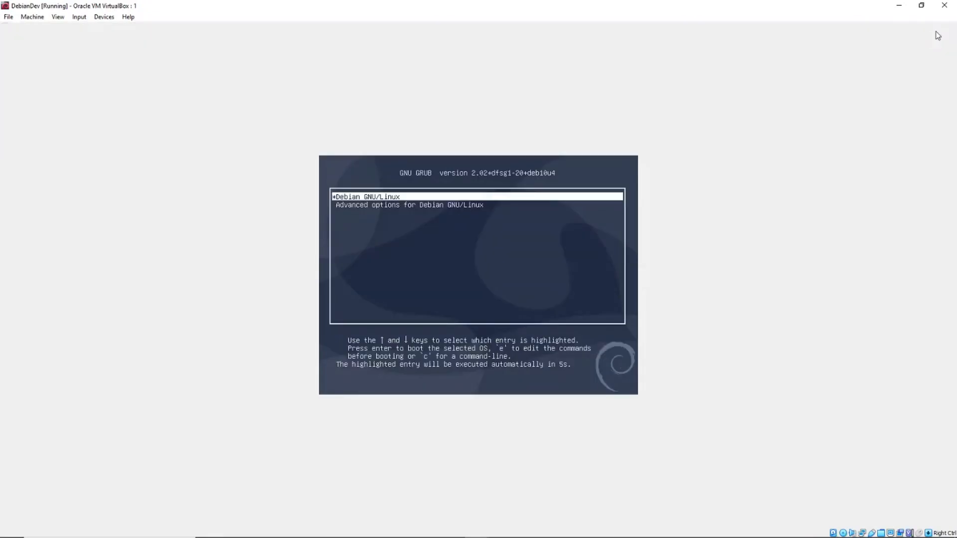
left_click(373, 196)
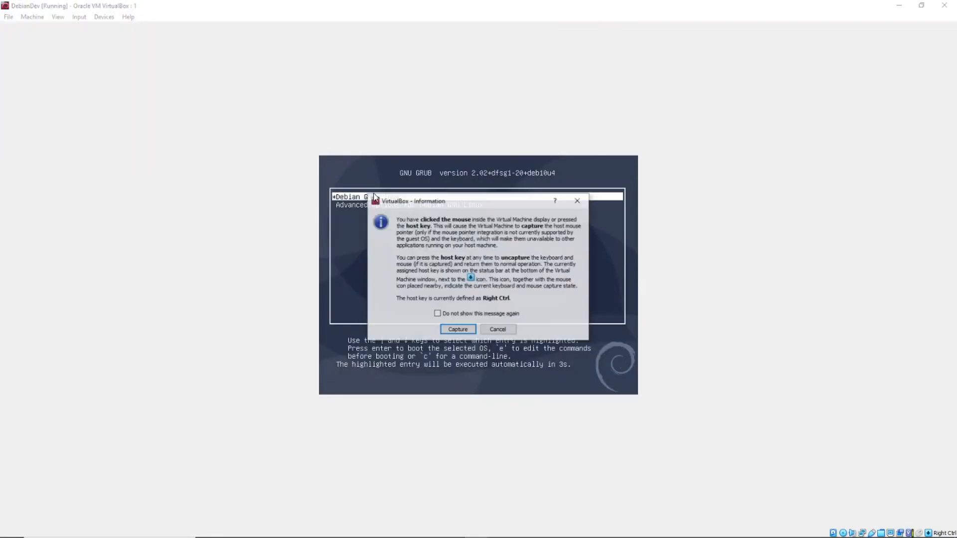
left_click(496, 330)
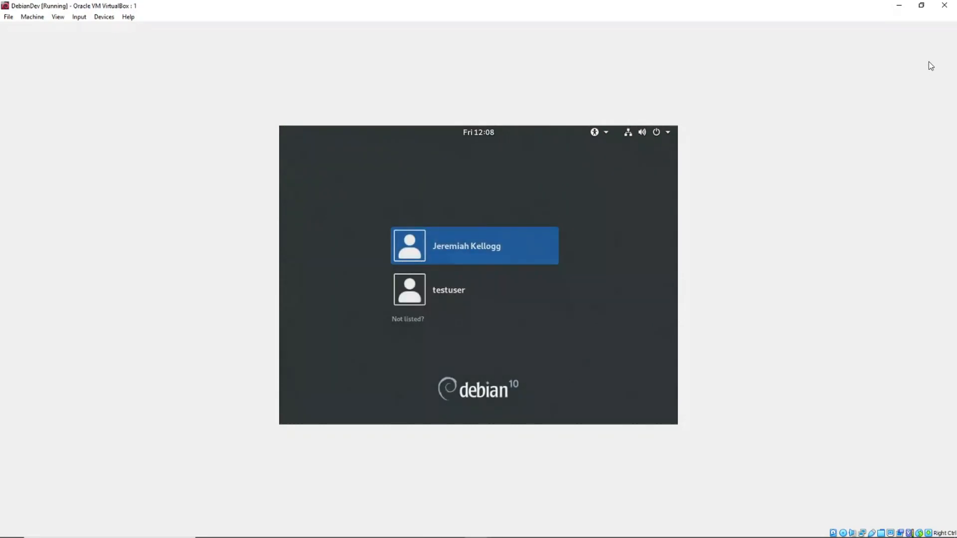
Step: Sign into DebianDev's user account with its password, then open the Activities overview
left_click(491, 252)
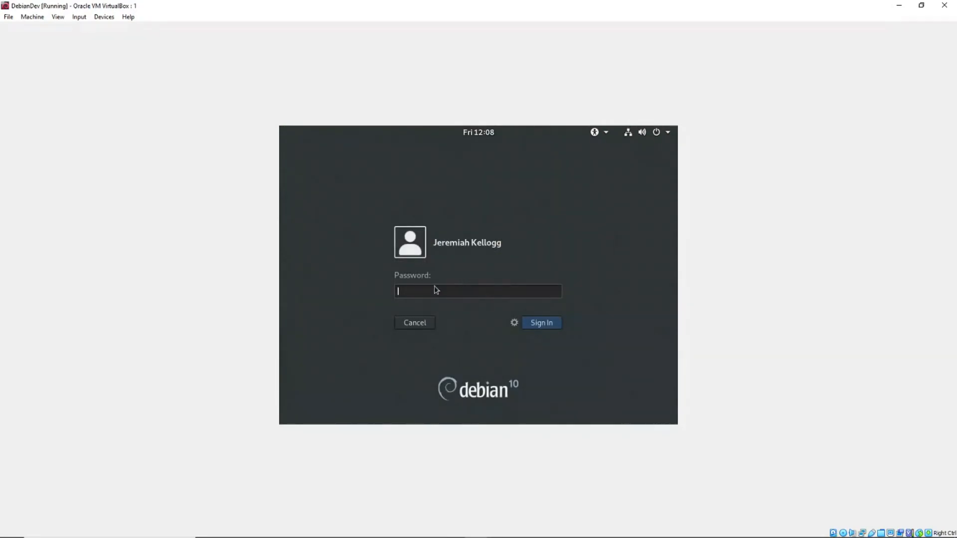
type("password")
key("Return")
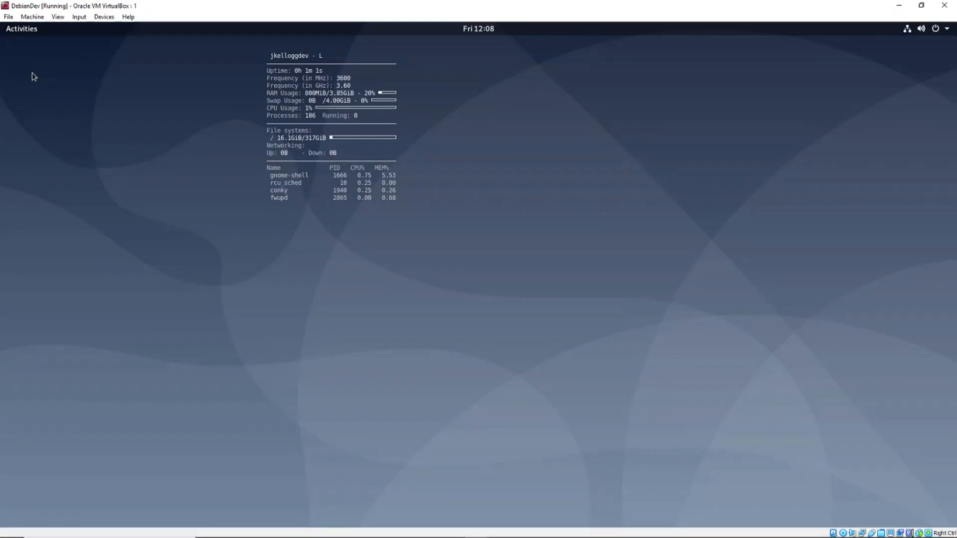
left_click(24, 32)
Step: Open a terminal in DebianDev, restore its window from maximized, and minimize the VirtualBox Manager
left_click(21, 362)
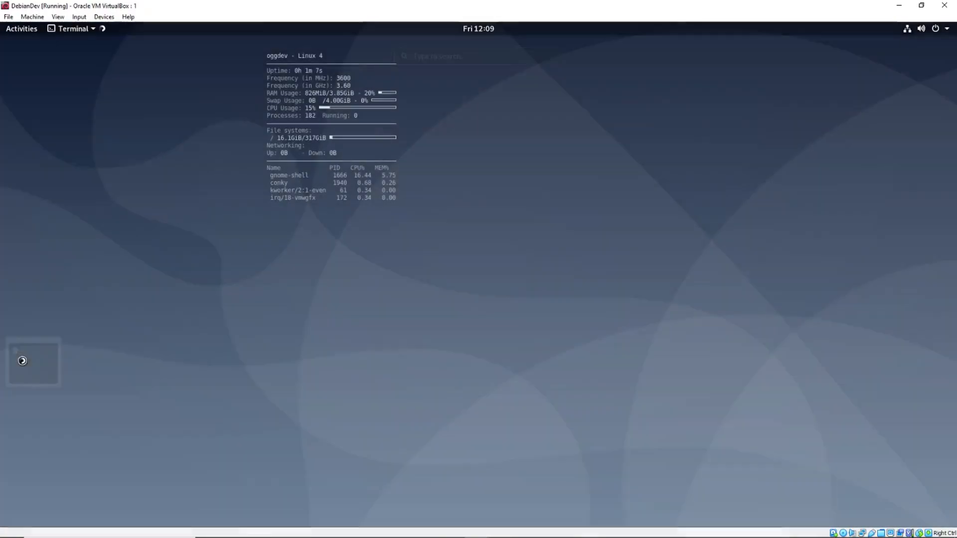
left_click(921, 6)
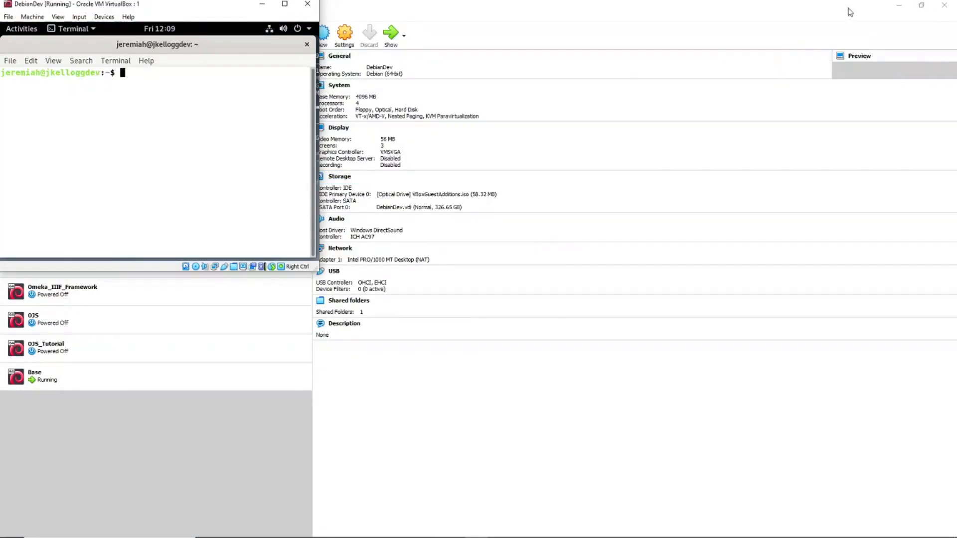
left_click(898, 5)
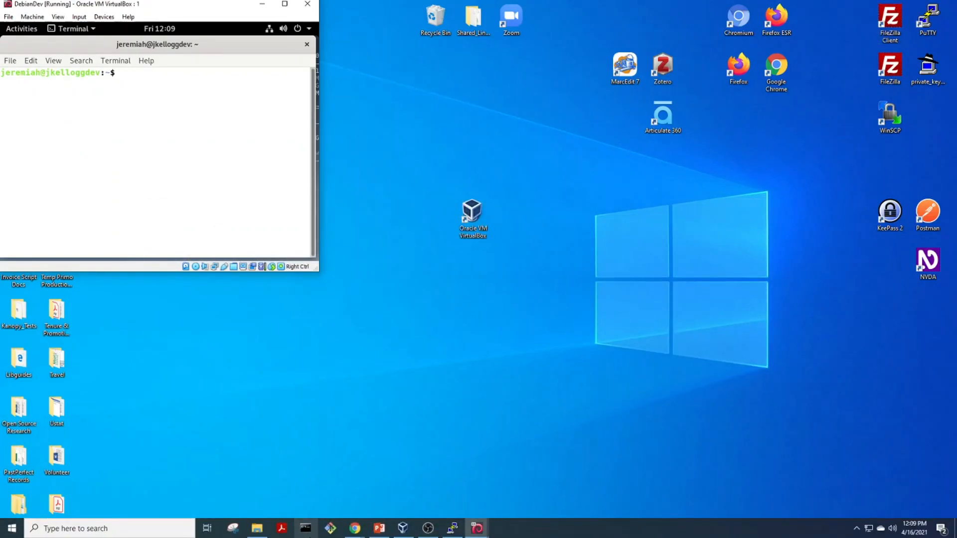
Step: Restore the Base VM window on the right, with the DebianDev window beside it on the left
left_click(437, 498)
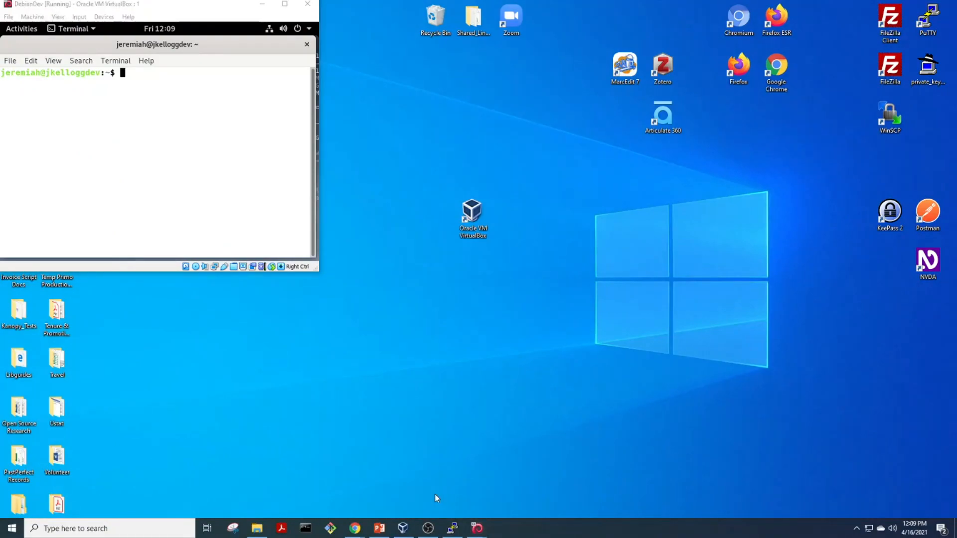
left_click(445, 489)
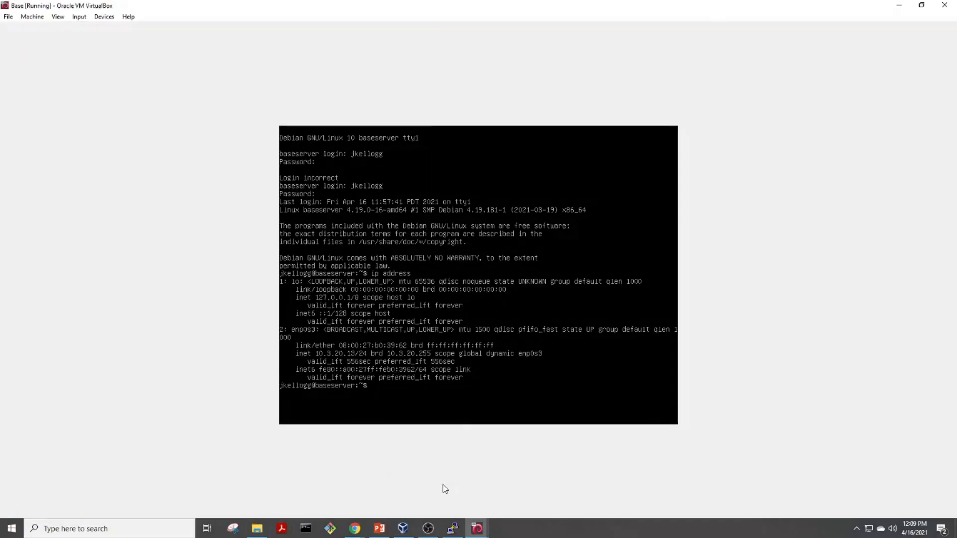
left_click(921, 6)
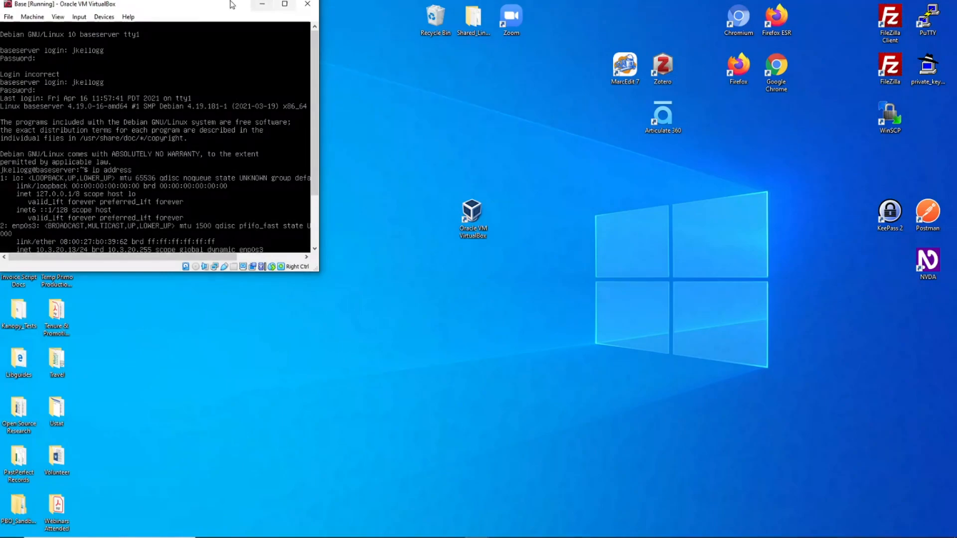
left_click_drag(172, 6, 638, 31)
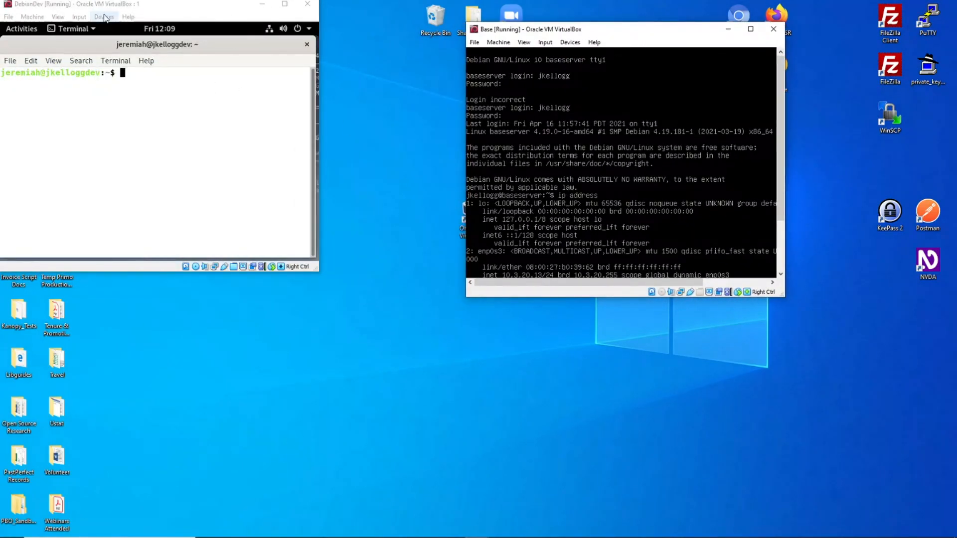
left_click_drag(105, 4, 215, 43)
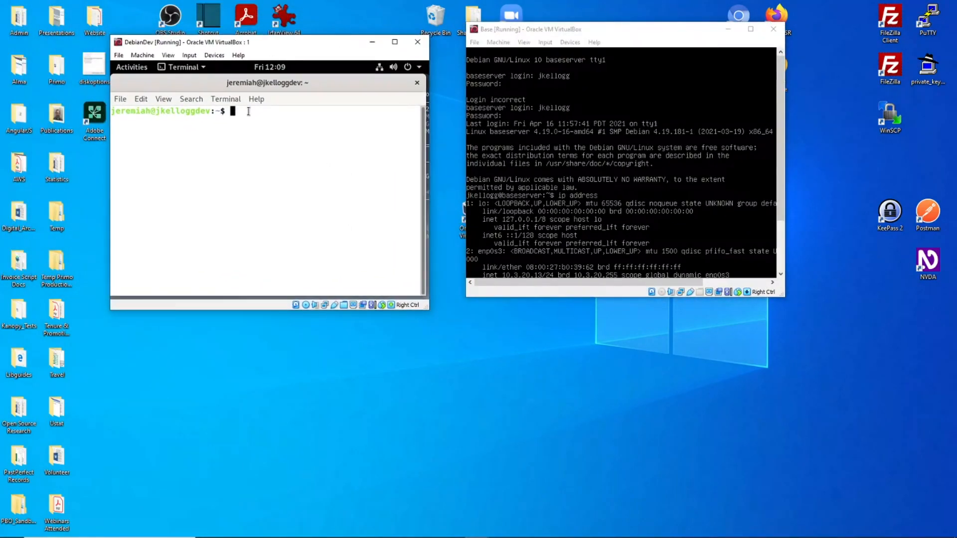
Step: In the DebianDev terminal, run ssh as the user to the mistyped address 10.3.20/13
type("ssh jkellogg@")
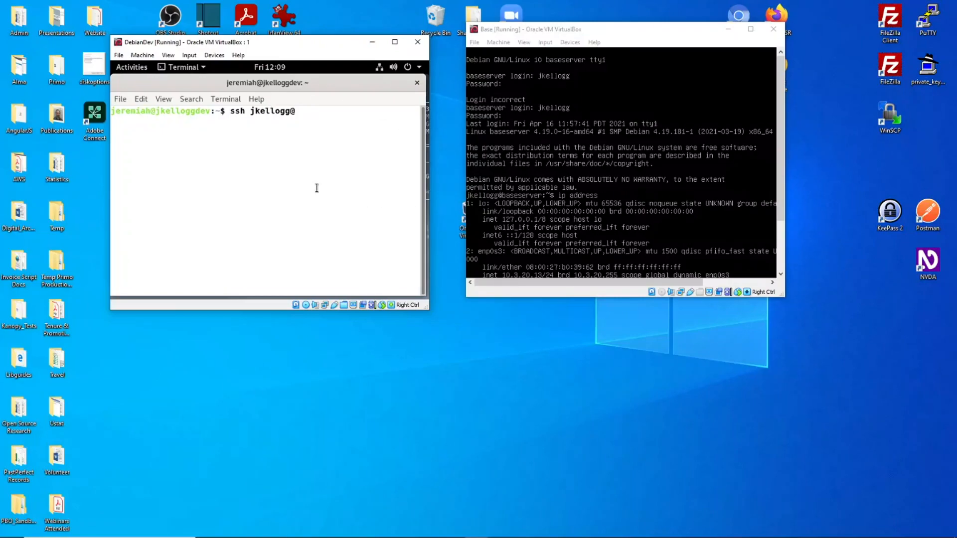
type("10.3.20/13")
key("Return")
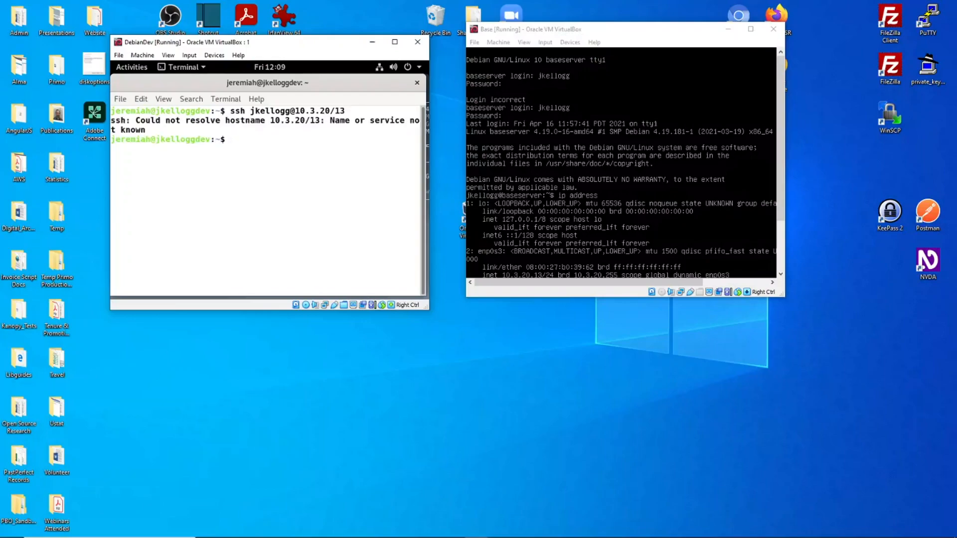
Step: Correct the address to 10.3.20.13 and rerun the ssh command
key("Up")
key("Left")
key("Left")
key("BackSpace")
type(".")
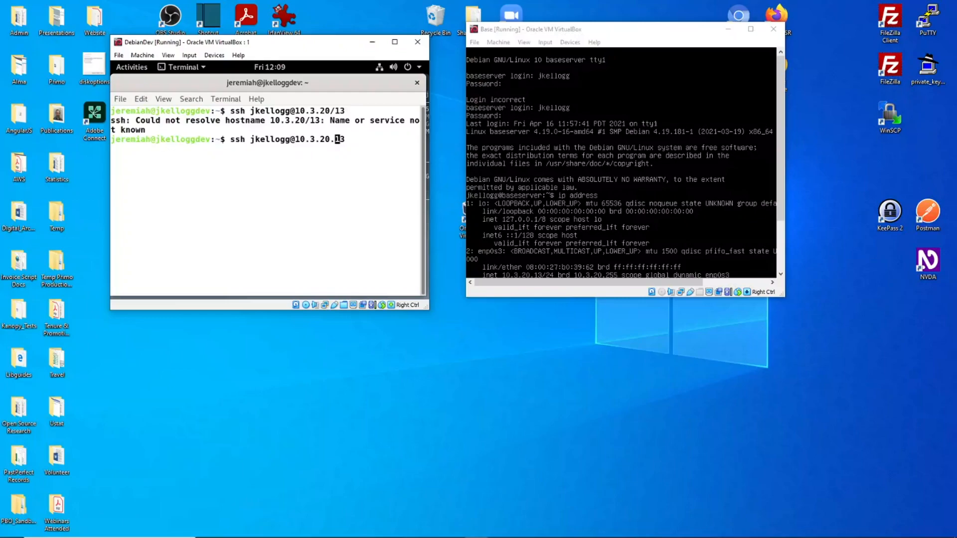
key("Return")
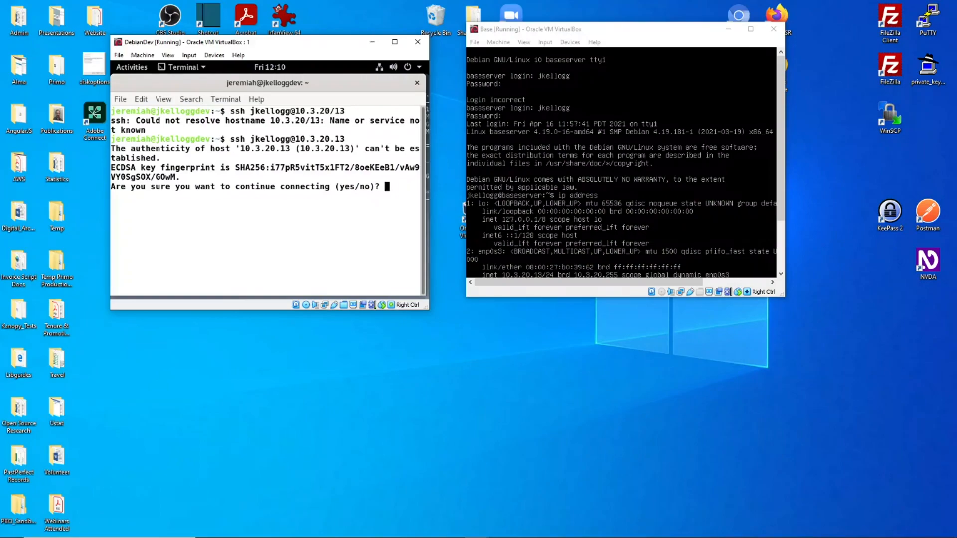
Step: Accept the Base server's host key with 'yes' and submit the account password
type("yes")
key("Return")
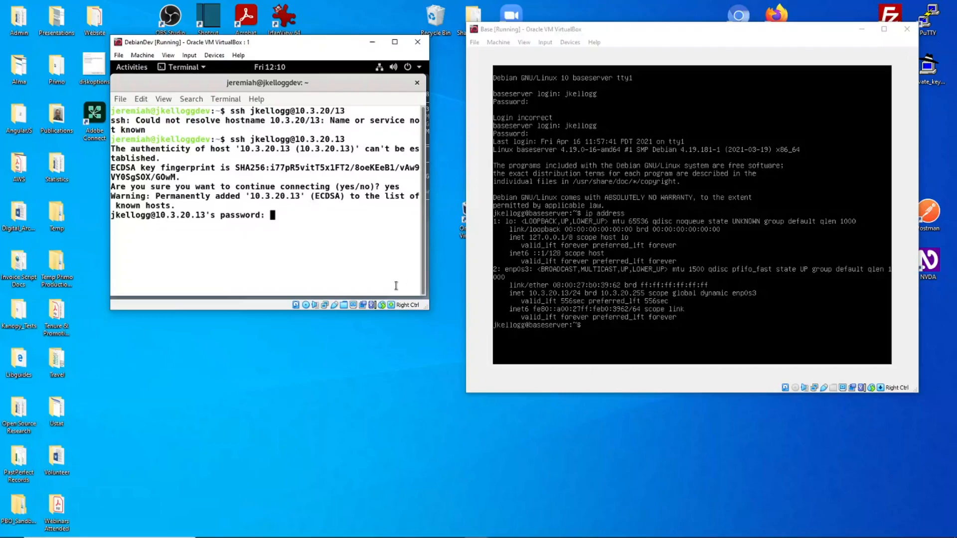
key("Return")
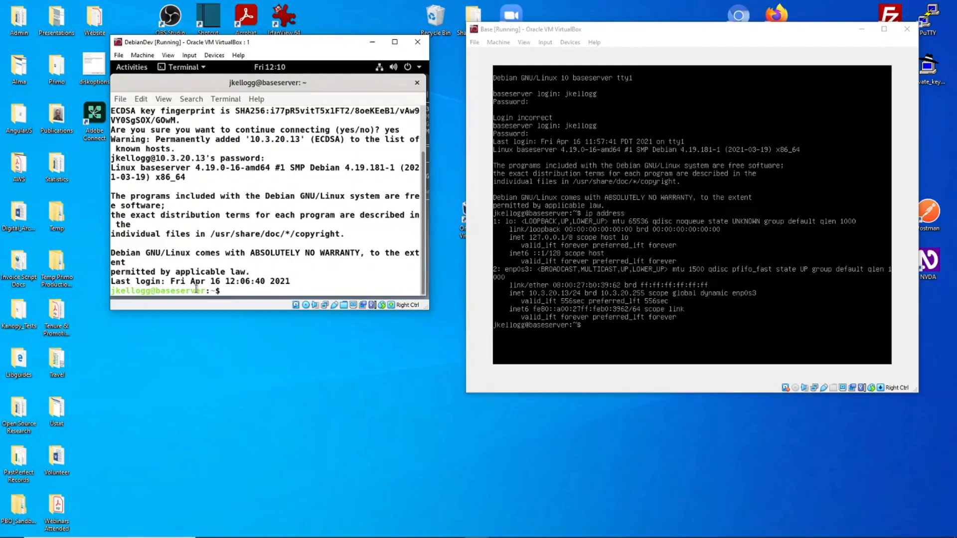
Step: Highlight the baseserver and DebianDev host names in the prompts, then return to the latest prompt
left_click_drag(206, 288, 157, 291)
scroll(170, 274, "up", 2)
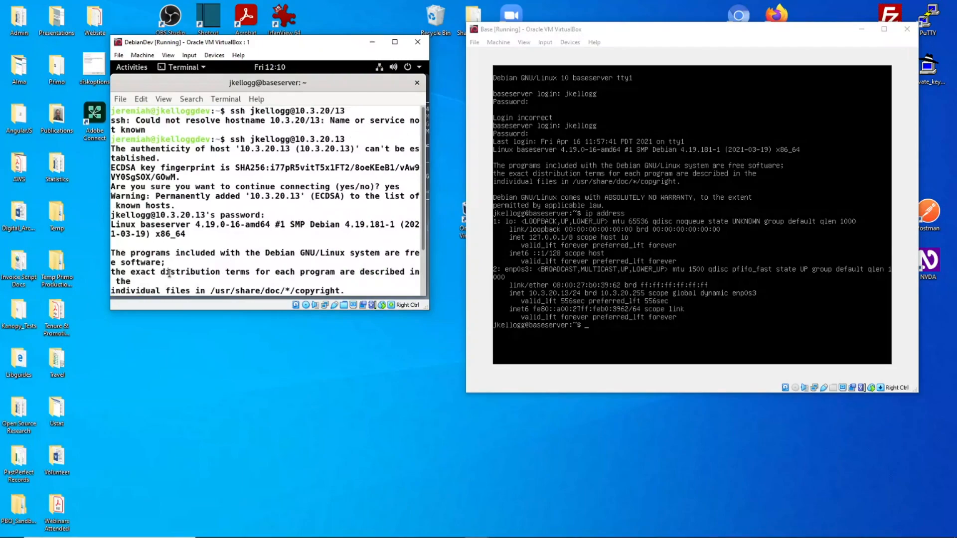
left_click_drag(210, 140, 162, 142)
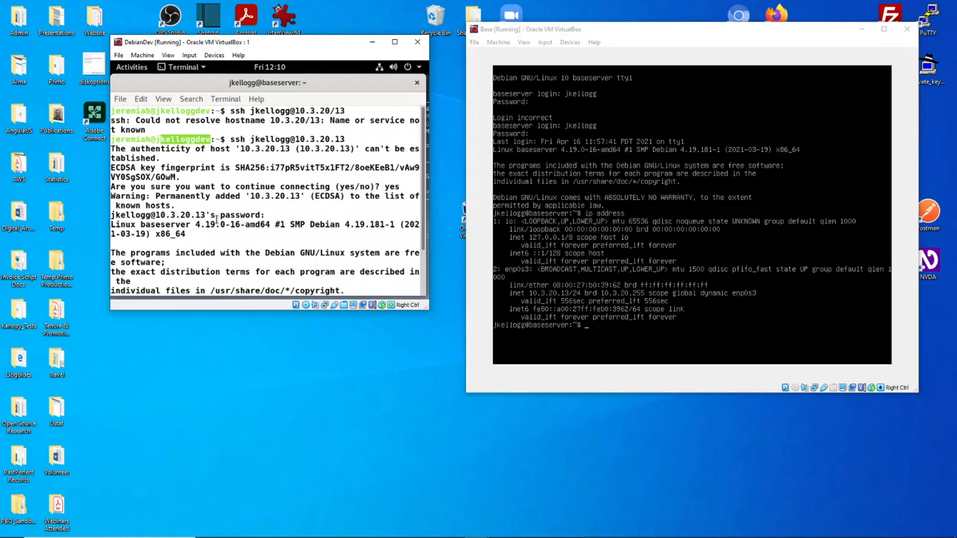
key("Return")
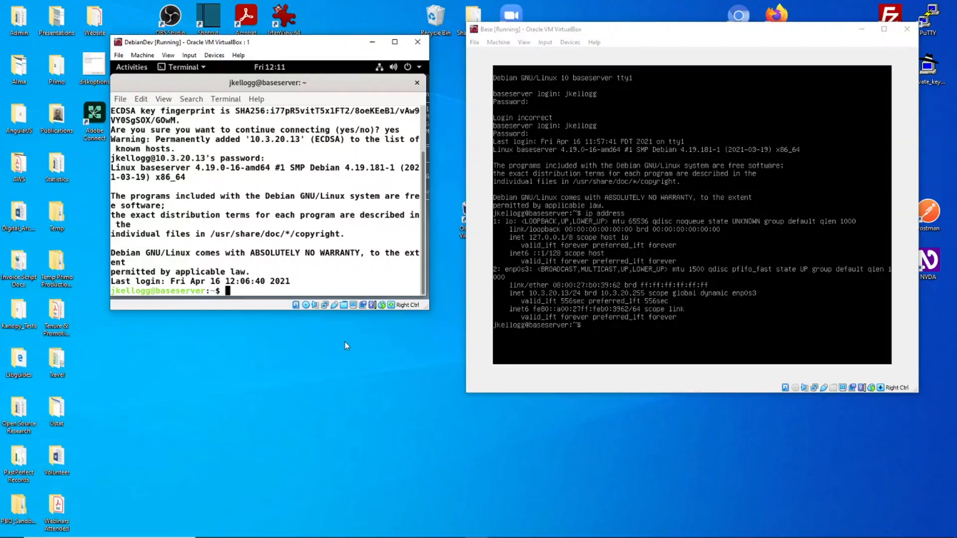
left_click(332, 470)
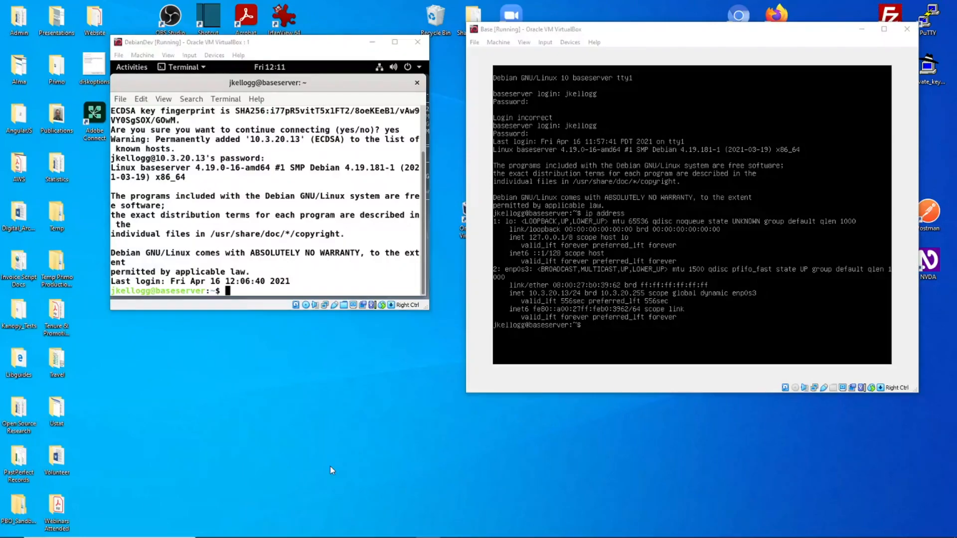